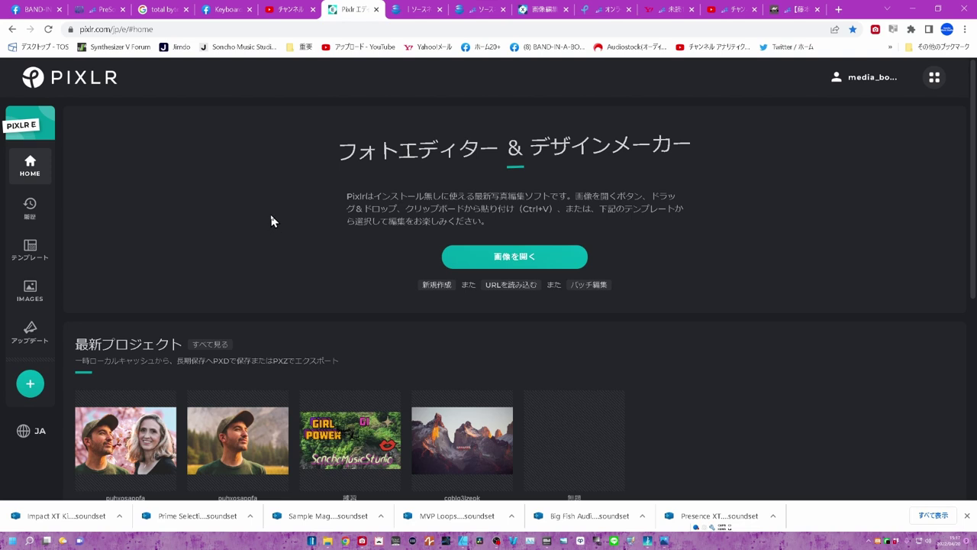
# Step: In Pixlr E, open the stock photo search, then show the list of Pixlr web apps
pyautogui.click(34, 292)
pyautogui.write('reef')
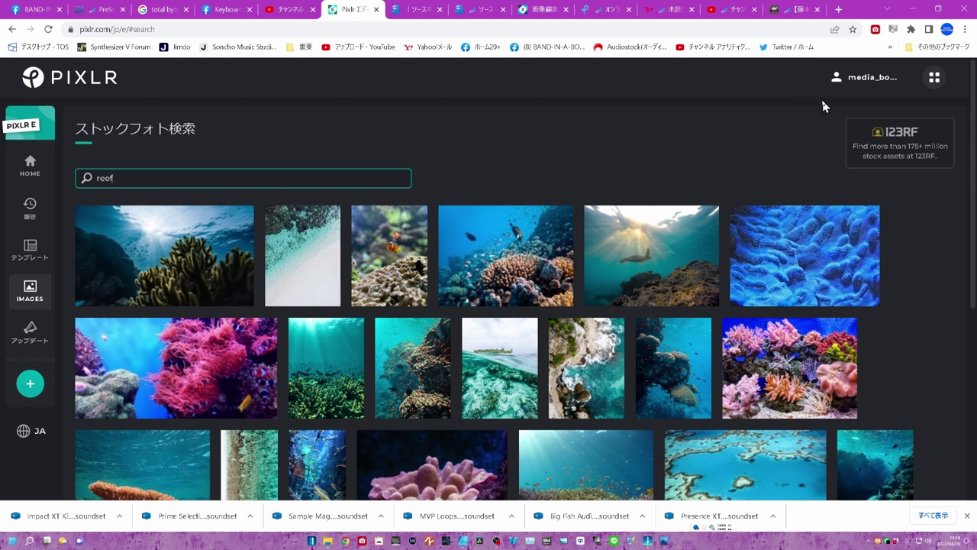
pyautogui.click(934, 77)
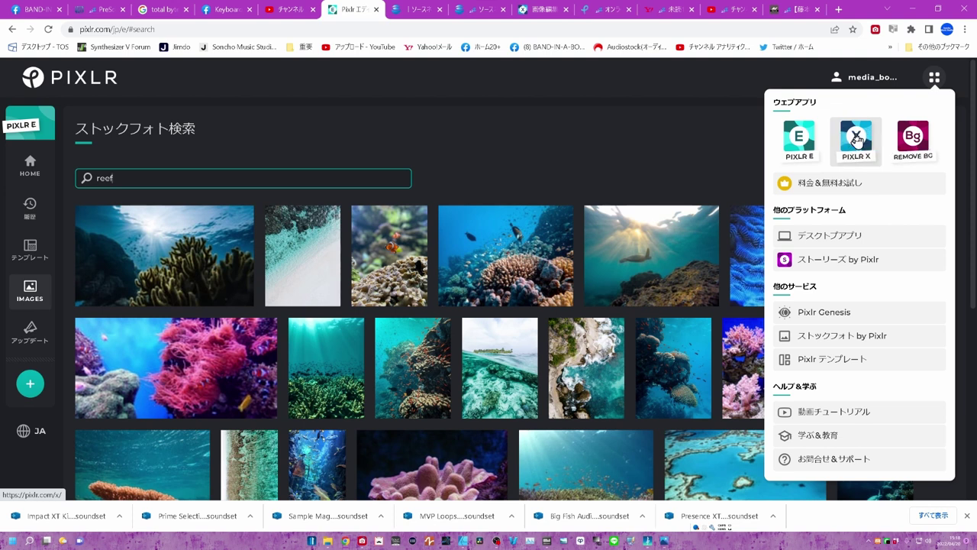
# Step: Switch to Pixlr X, search stock photos for 'man', and open the cap-wearing man's forest photo
pyautogui.click(857, 139)
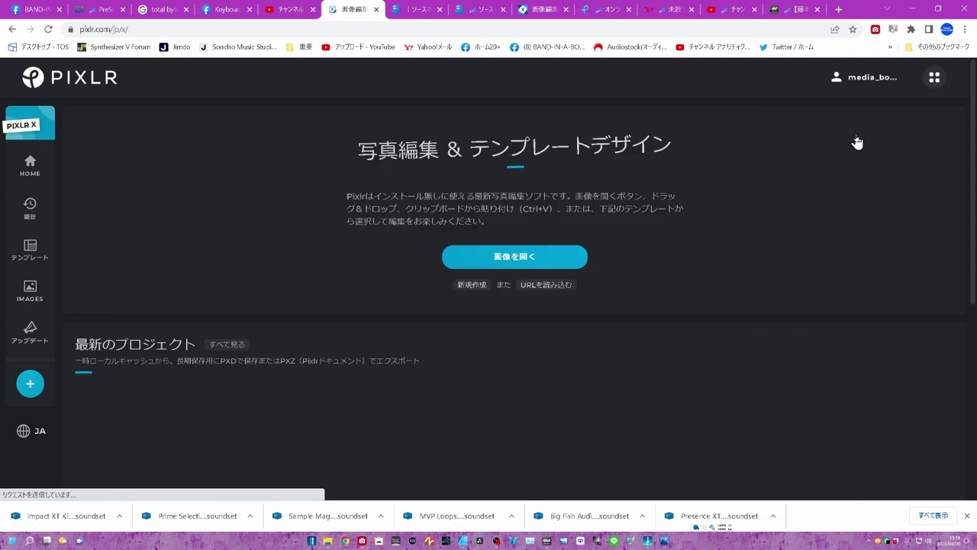
pyautogui.click(32, 290)
pyautogui.write('cake')
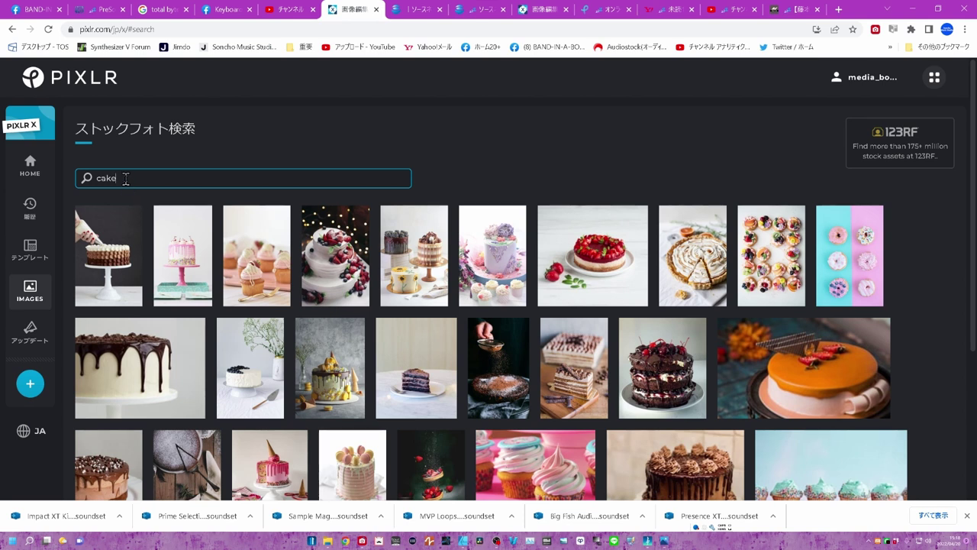
pyautogui.moveTo(126, 179); pyautogui.dragTo(89, 182)
pyautogui.press('BackSpace')
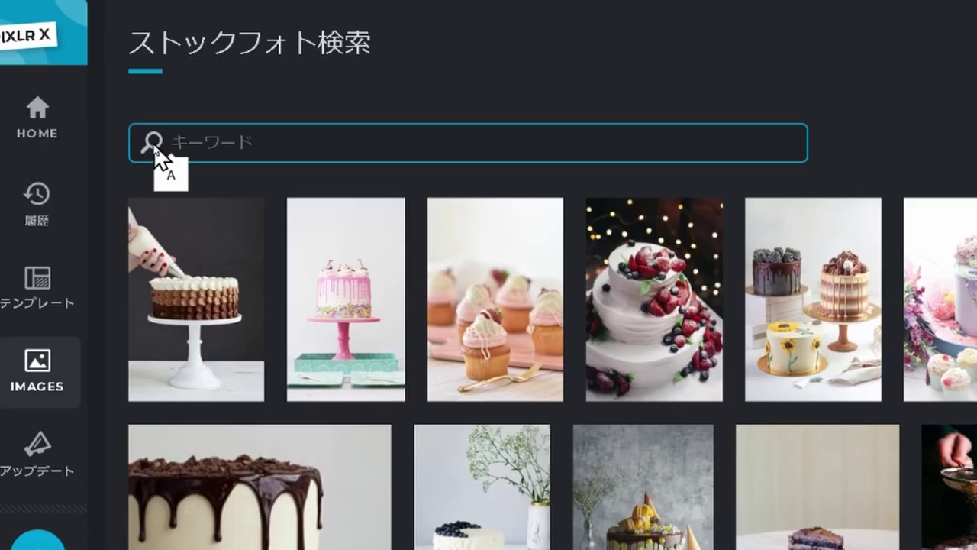
pyautogui.write('man')
pyautogui.press('Return')
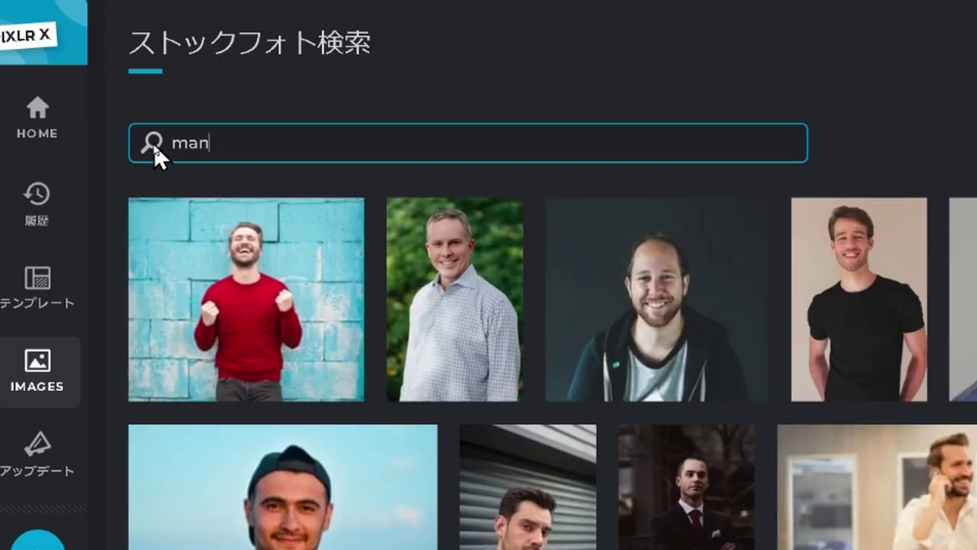
pyautogui.scroll(-3, 339, 216)
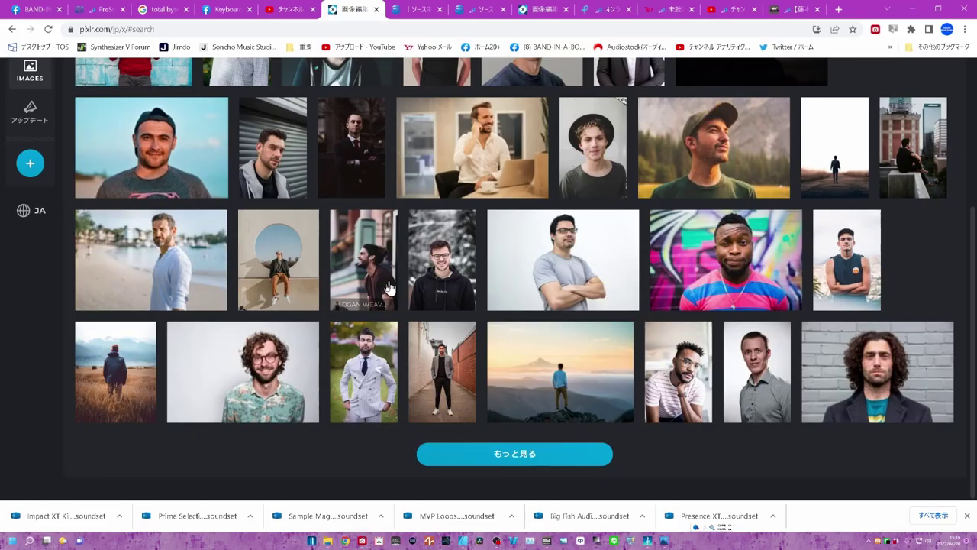
pyautogui.moveTo(714, 148)
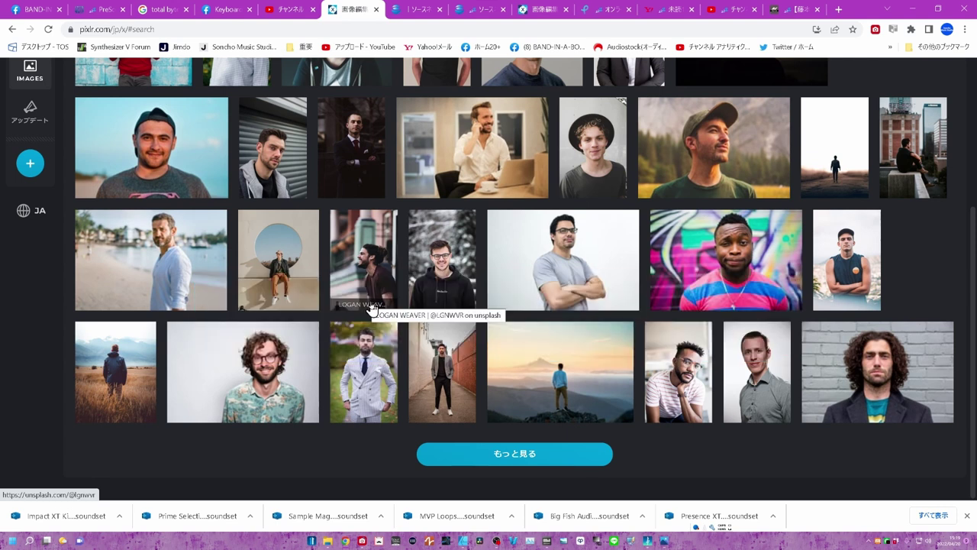
pyautogui.click(713, 148)
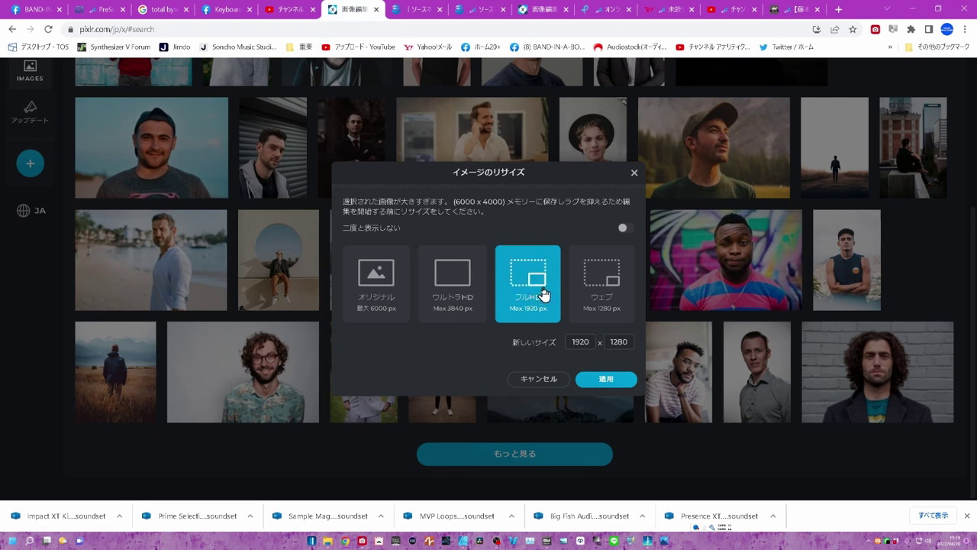
# Step: Open the cap-wearing man's photo resized to Full HD, 1920 × 1280 px
pyautogui.click(606, 380)
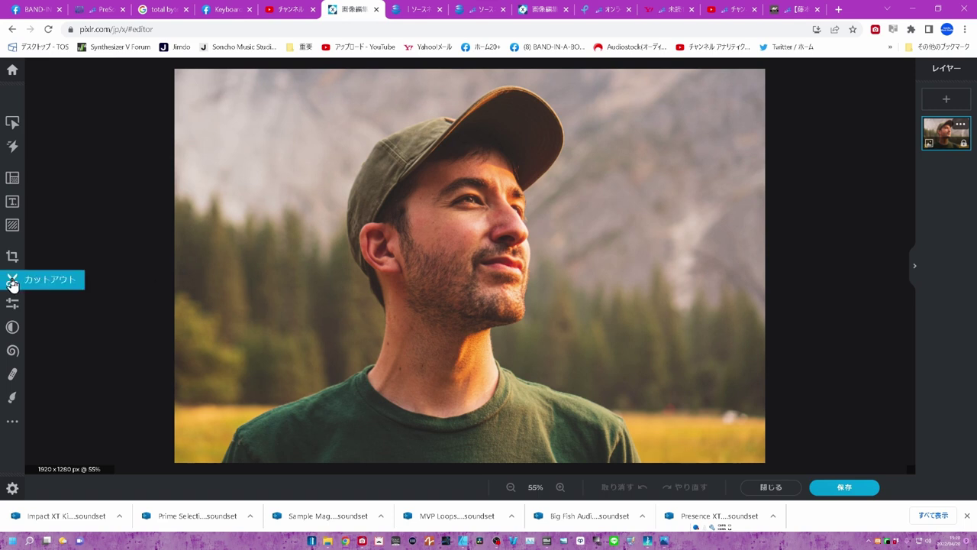
# Step: Strip the forest background from the man's photo with AI Cutout and return to stock search
pyautogui.click(12, 282)
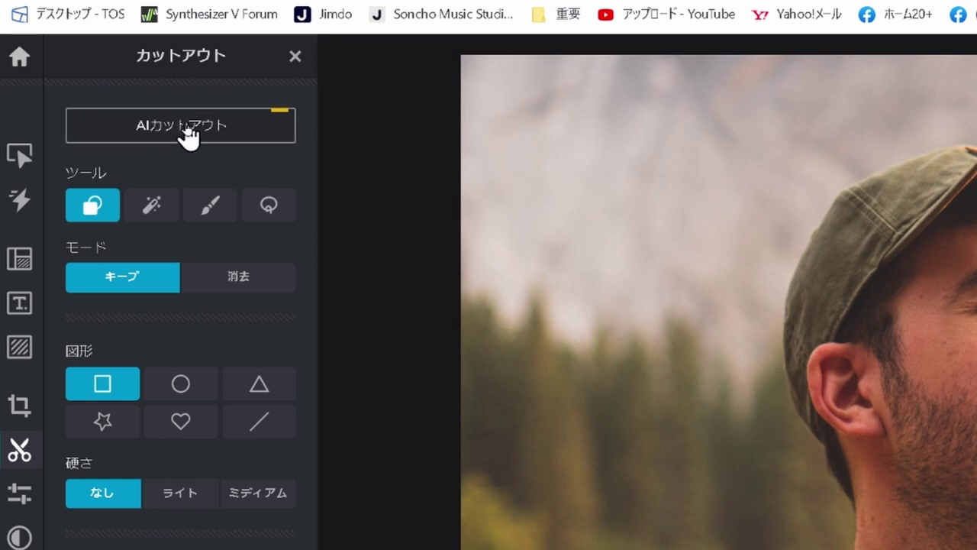
pyautogui.click(187, 136)
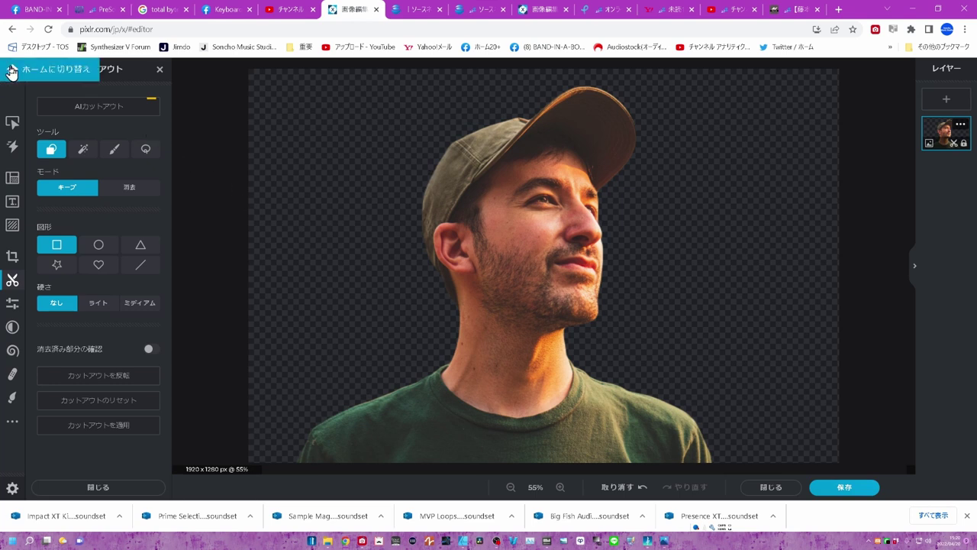
pyautogui.click(11, 72)
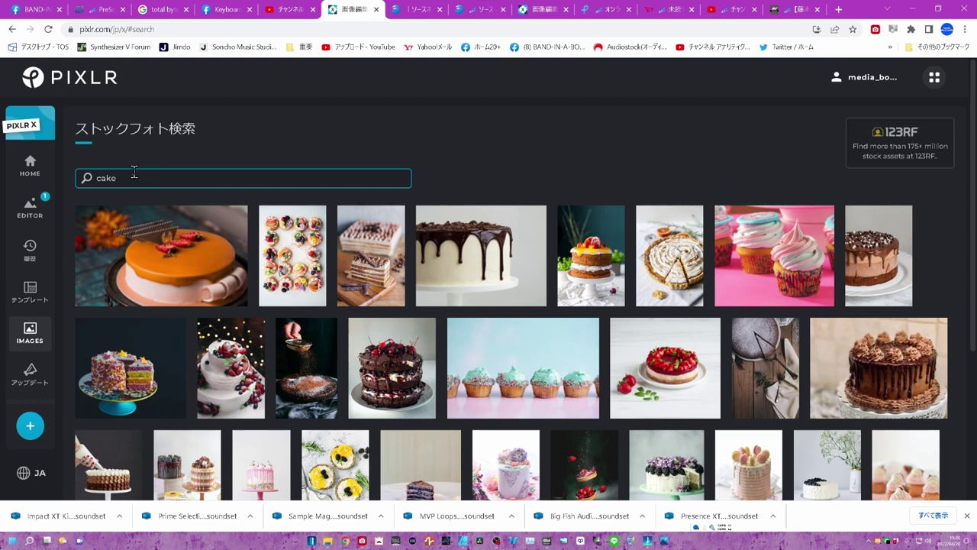
# Step: Search stock photos for 'woman' and add the blonde woman's portrait as a new layer
pyautogui.moveTo(120, 178); pyautogui.dragTo(94, 178)
pyautogui.write('woman')
pyautogui.press('Return')
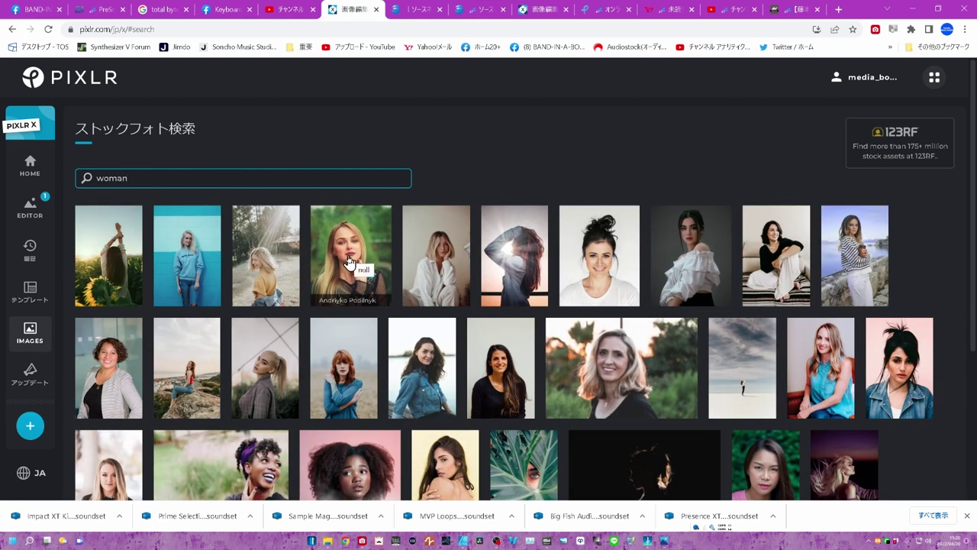
pyautogui.click(349, 264)
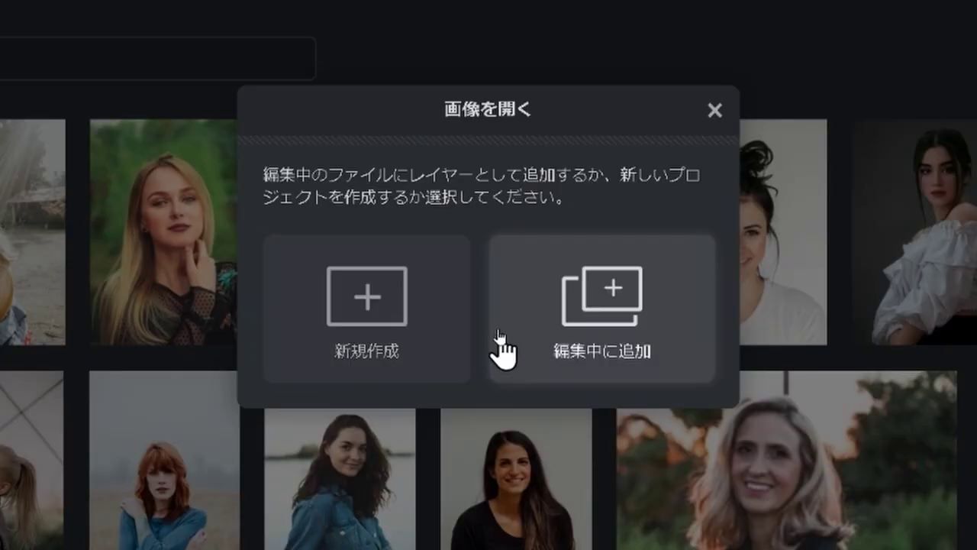
pyautogui.click(594, 301)
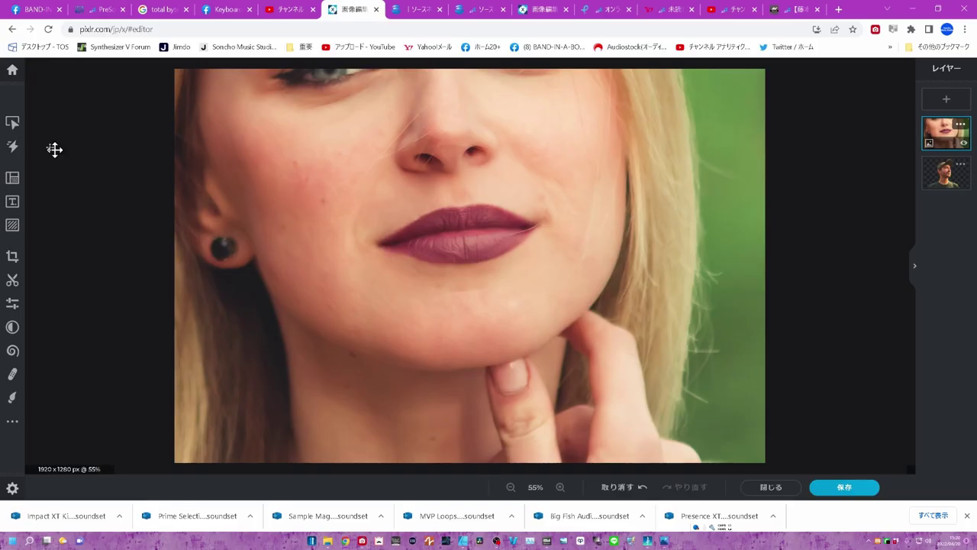
pyautogui.click(13, 76)
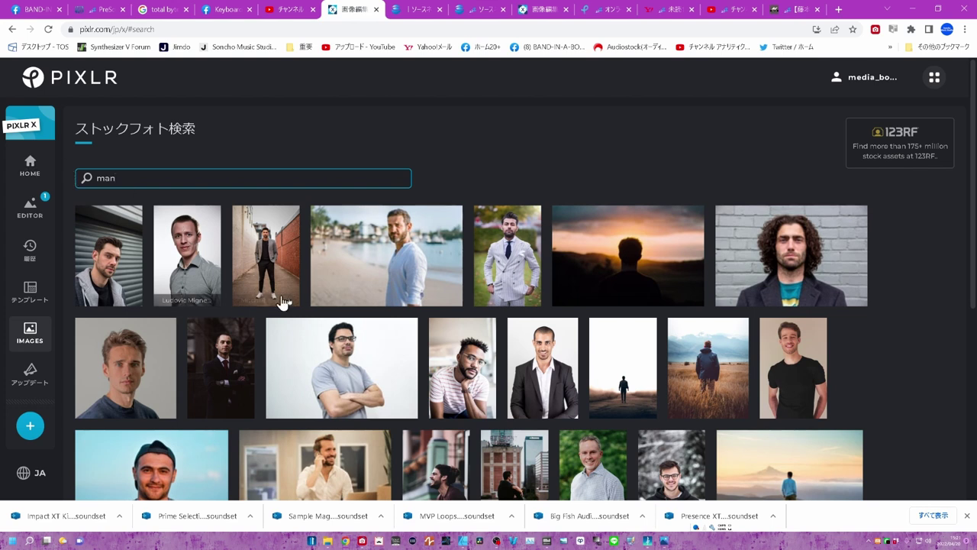
# Step: Add the close-up of a man against pink graffiti as the third, top layer
pyautogui.scroll(-5, 305, 317)
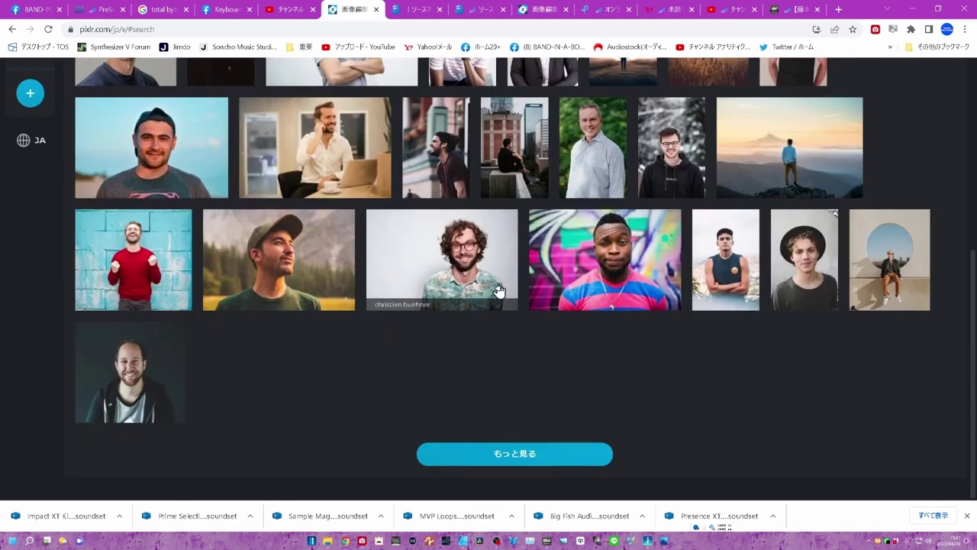
pyautogui.moveTo(605, 259)
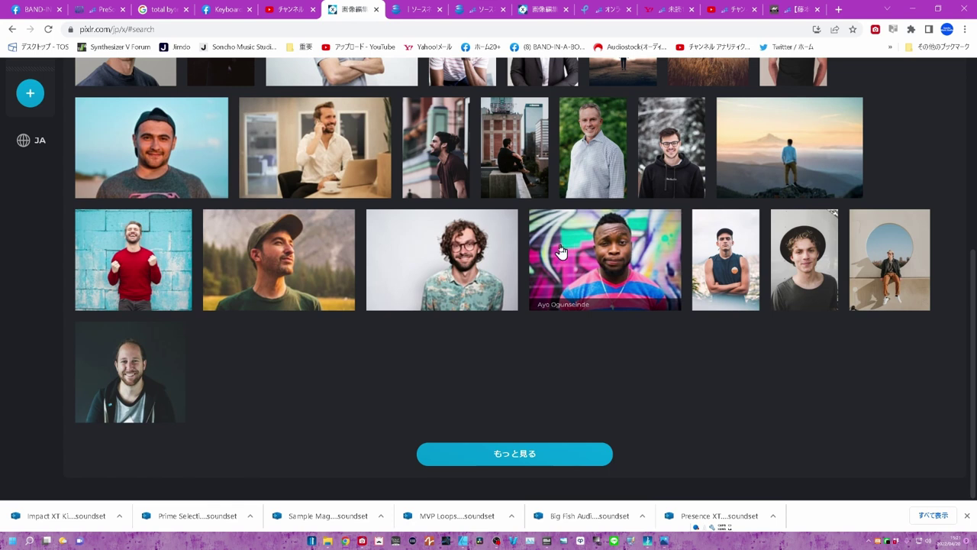
pyautogui.click(628, 254)
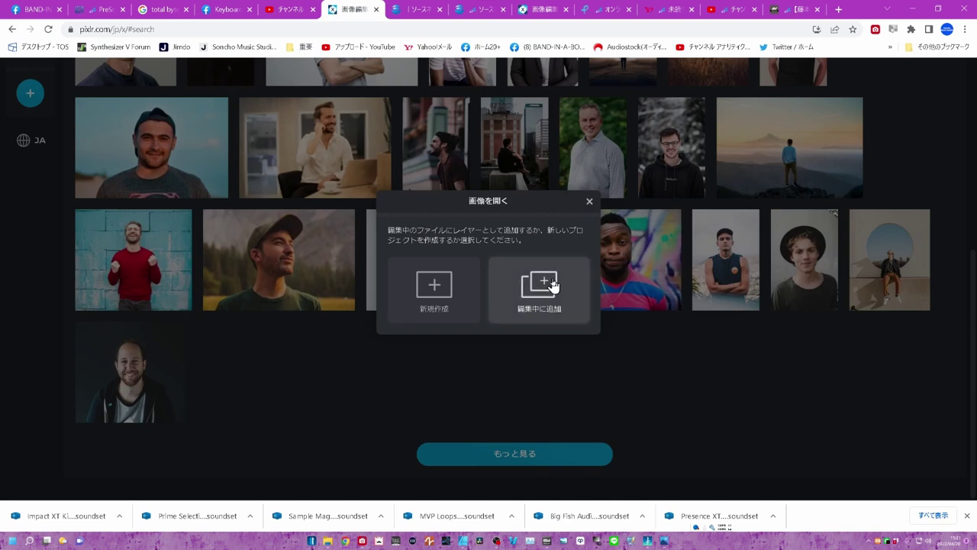
pyautogui.click(553, 286)
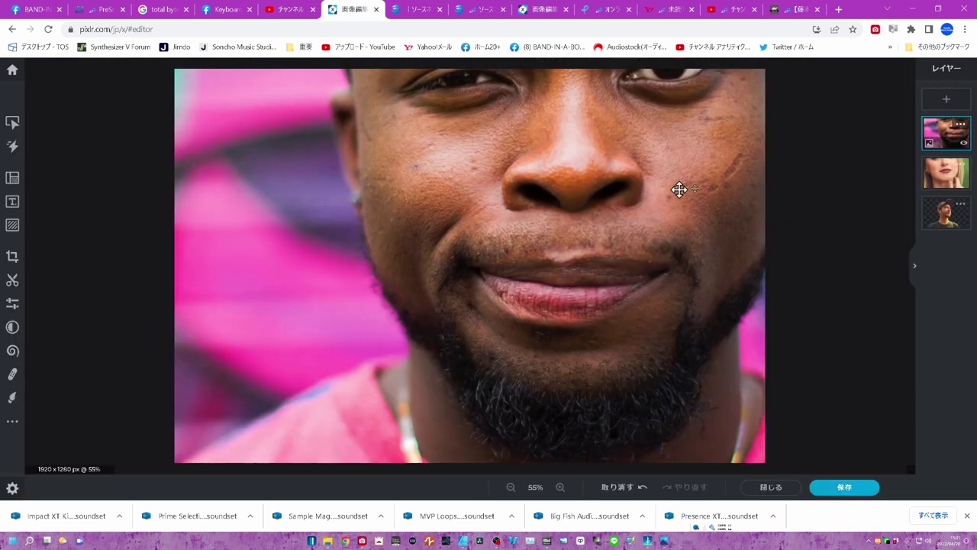
pyautogui.click(961, 126)
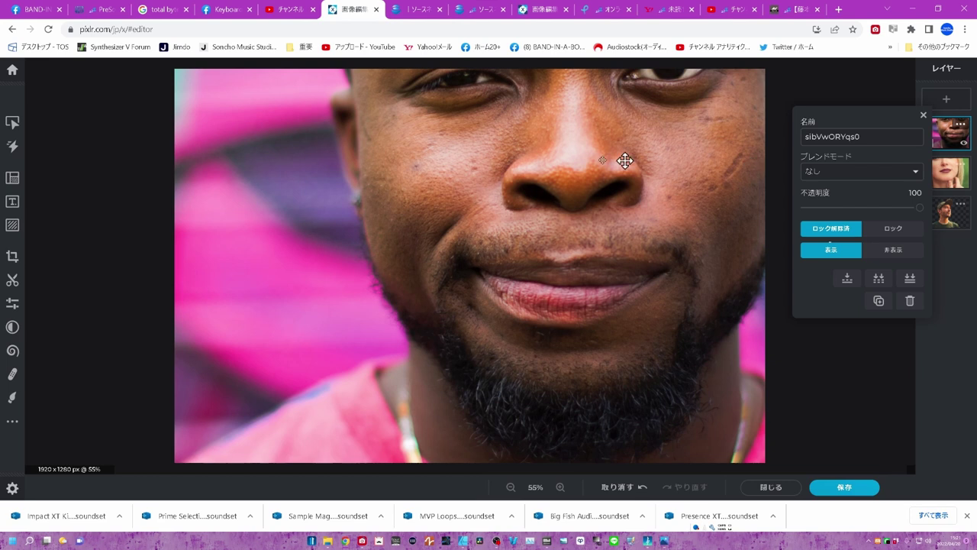
# Step: Scale the graffiti photo layer proportionally to 2000 × 1333 and drag it to fill the canvas
pyautogui.click(13, 122)
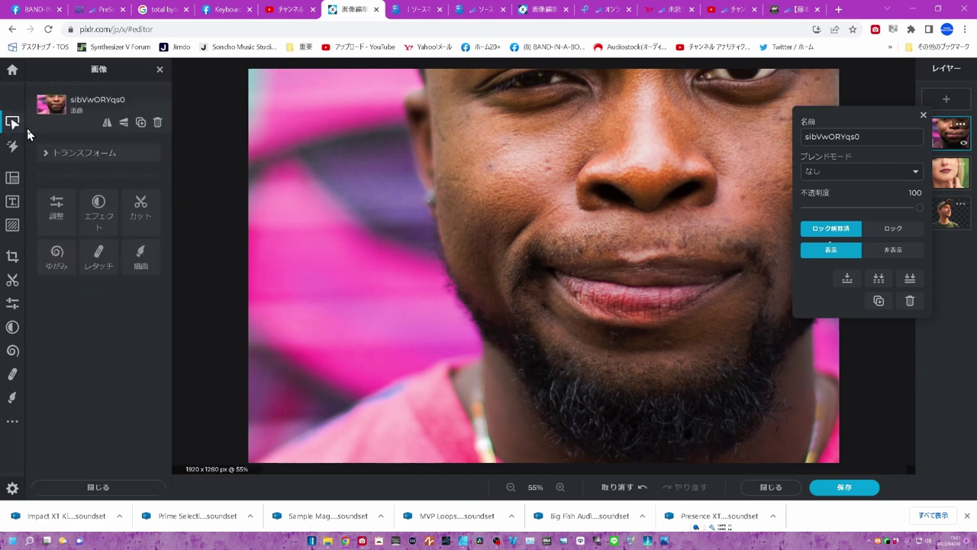
pyautogui.click(46, 155)
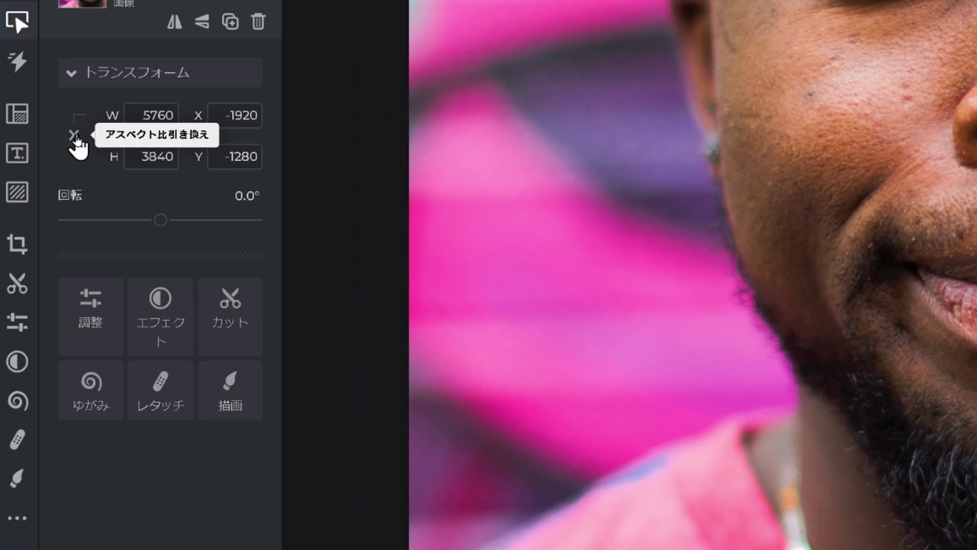
pyautogui.click(75, 138)
pyautogui.doubleClick(141, 114)
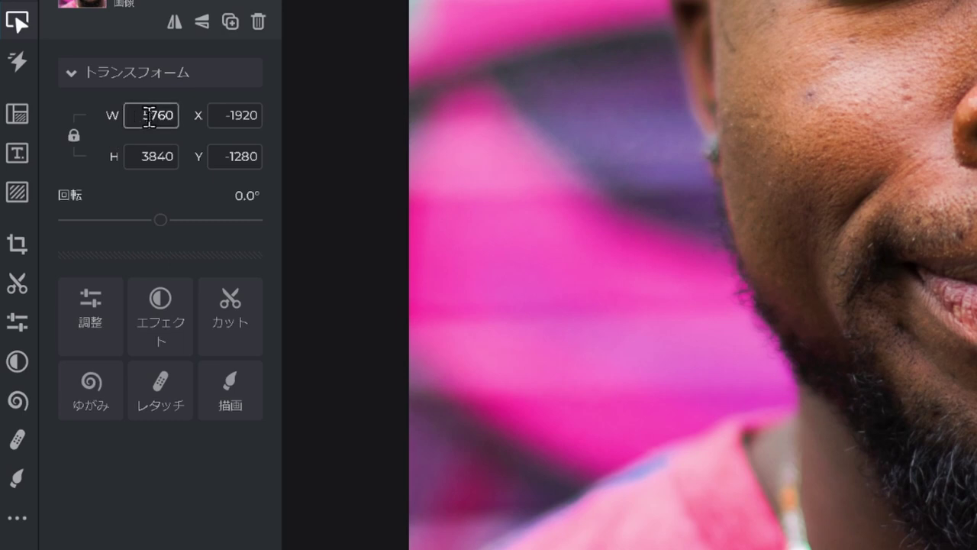
pyautogui.write('2000')
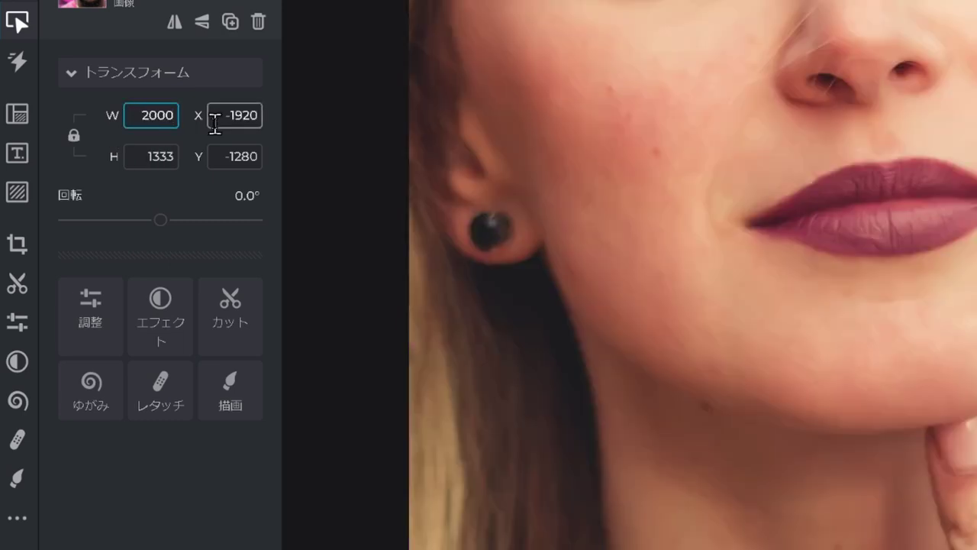
pyautogui.press('Return')
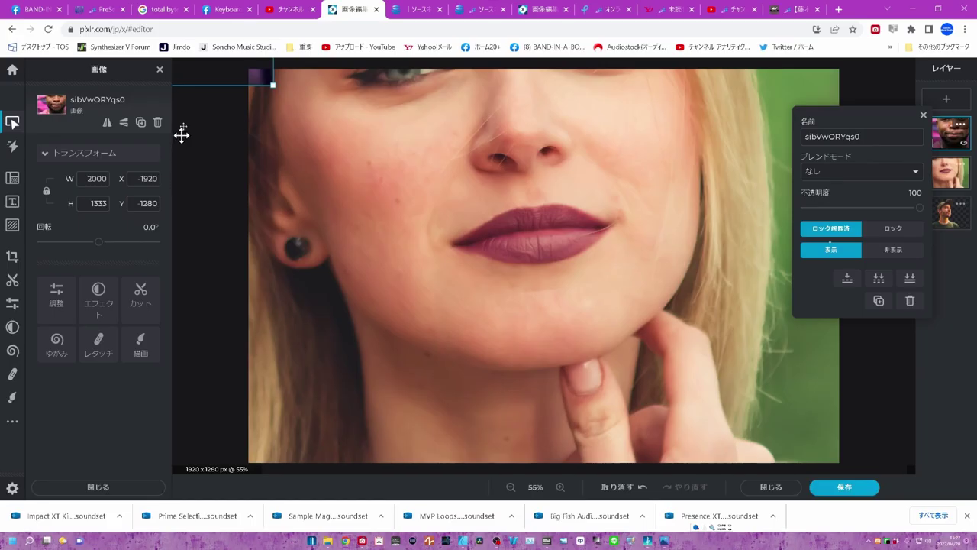
pyautogui.moveTo(198, 79)
pyautogui.mouseDown()
pyautogui.moveTo(764, 445)
pyautogui.moveTo(770, 464)
pyautogui.mouseUp()
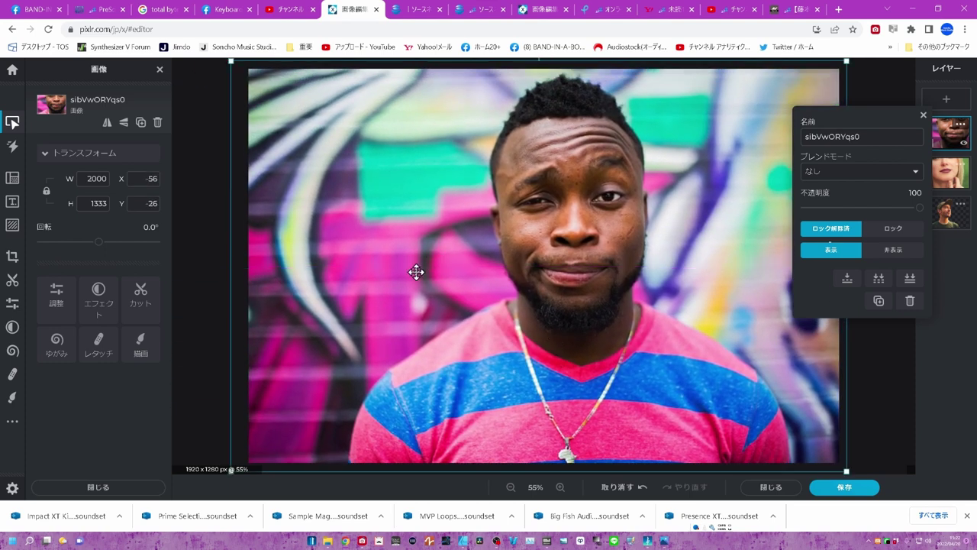
# Step: Remove the graffiti backdrop from the striped-shirt man with AI Cutout
pyautogui.click(13, 284)
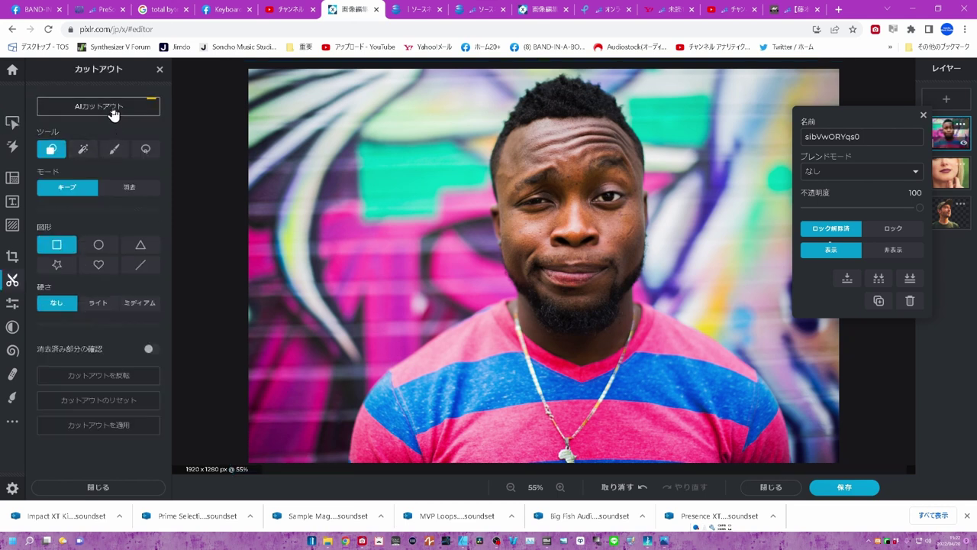
pyautogui.click(113, 113)
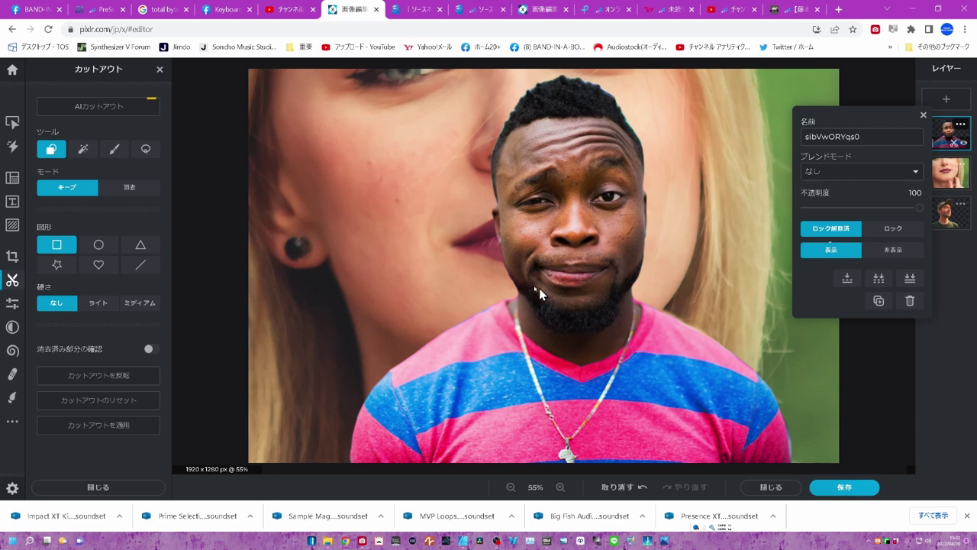
pyautogui.click(922, 115)
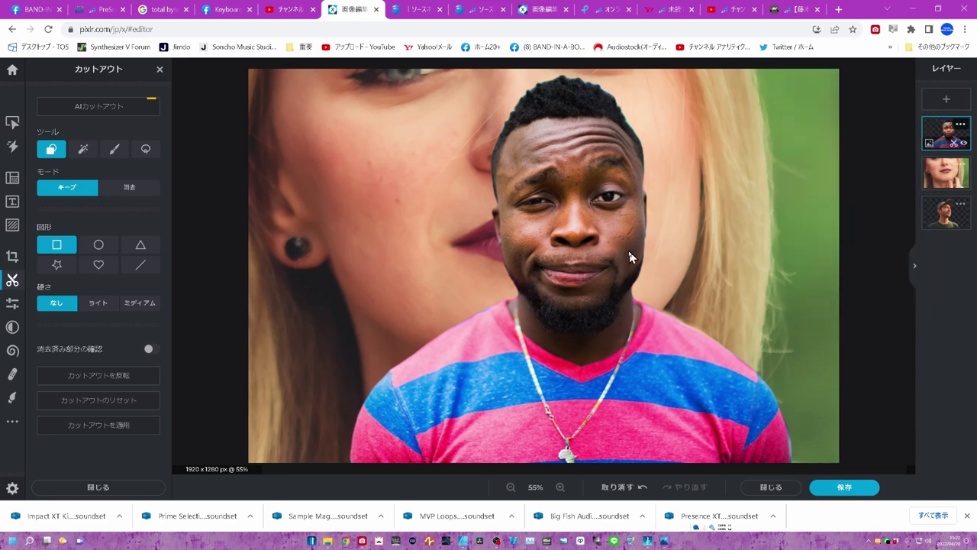
# Step: Move the striped-shirt man to the right edge at X 521, Y 118 and lock his layer
pyautogui.press('v')
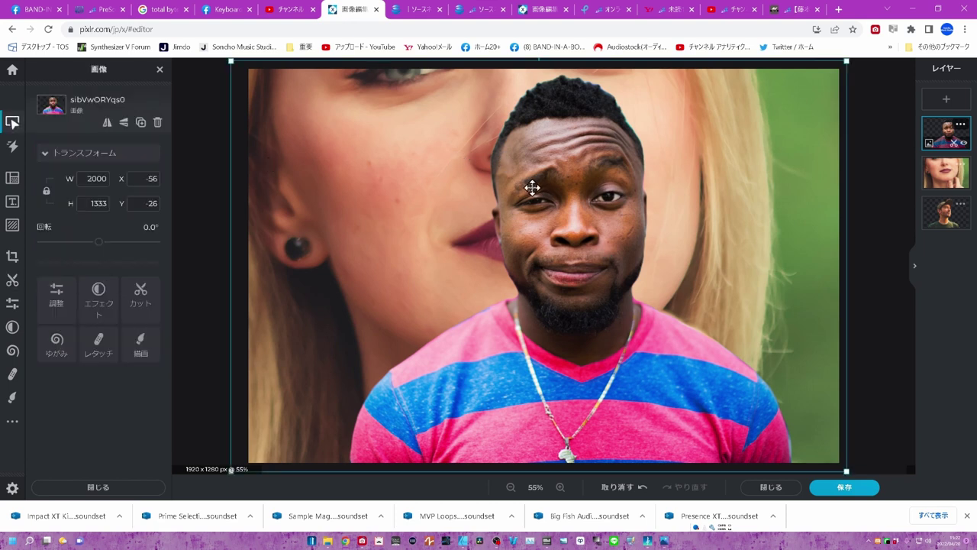
pyautogui.moveTo(531, 183); pyautogui.dragTo(705, 225)
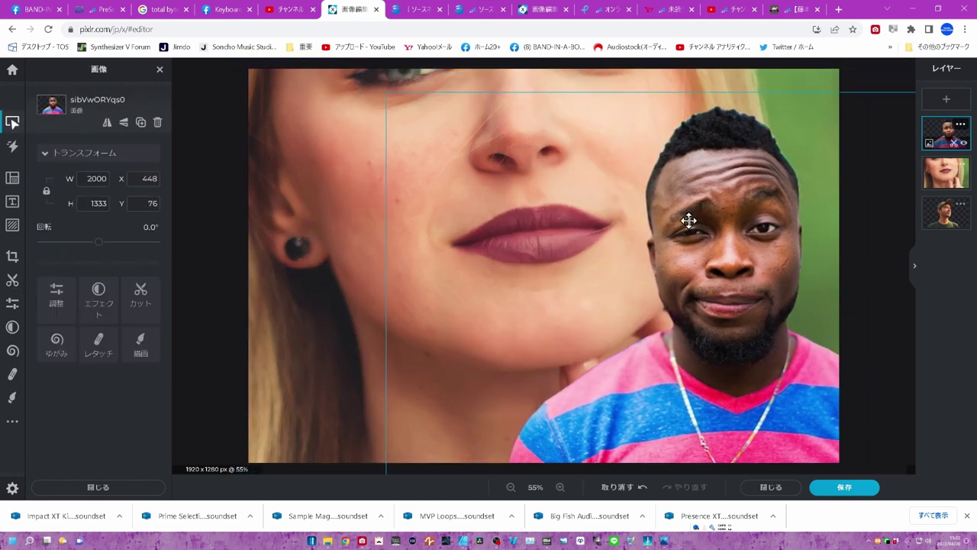
pyautogui.moveTo(705, 225); pyautogui.dragTo(710, 233)
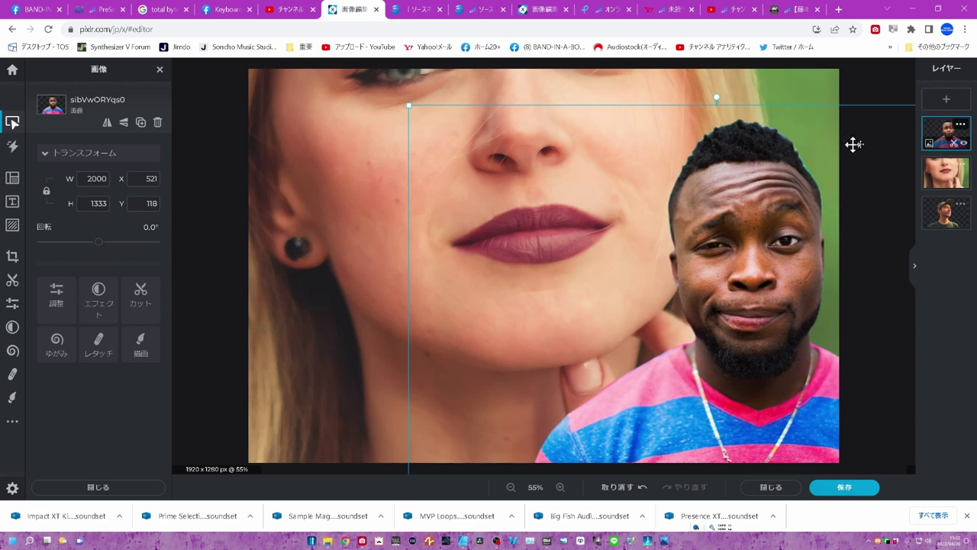
pyautogui.click(961, 129)
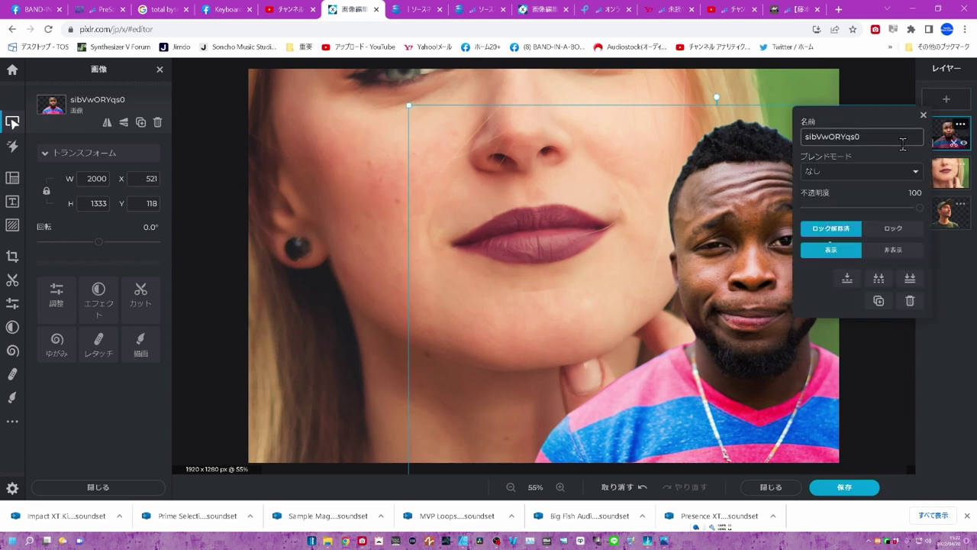
pyautogui.click(892, 229)
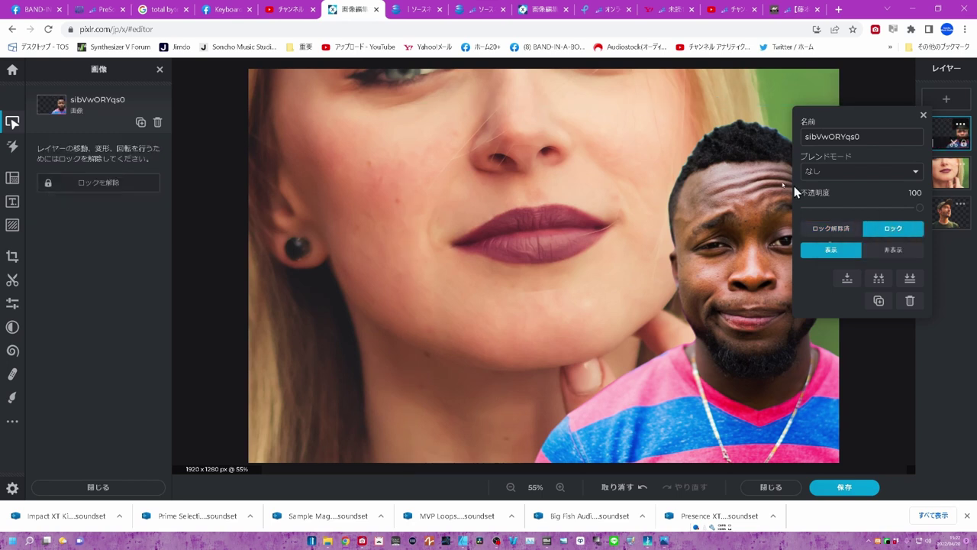
pyautogui.click(533, 174)
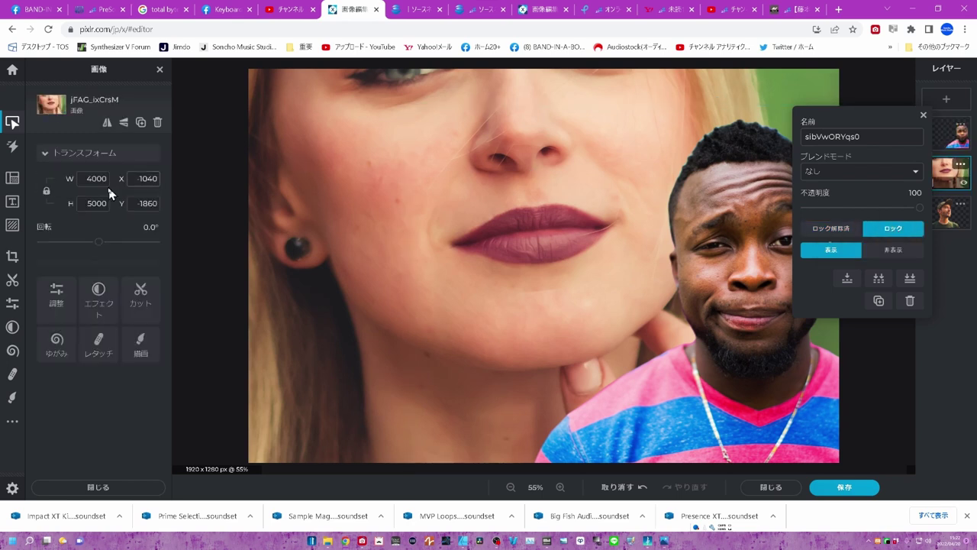
# Step: Scale the woman's layer to 2000 × 2500 and place it at X -24, Y -509
pyautogui.moveTo(79, 178); pyautogui.dragTo(110, 181)
pyautogui.write('20')
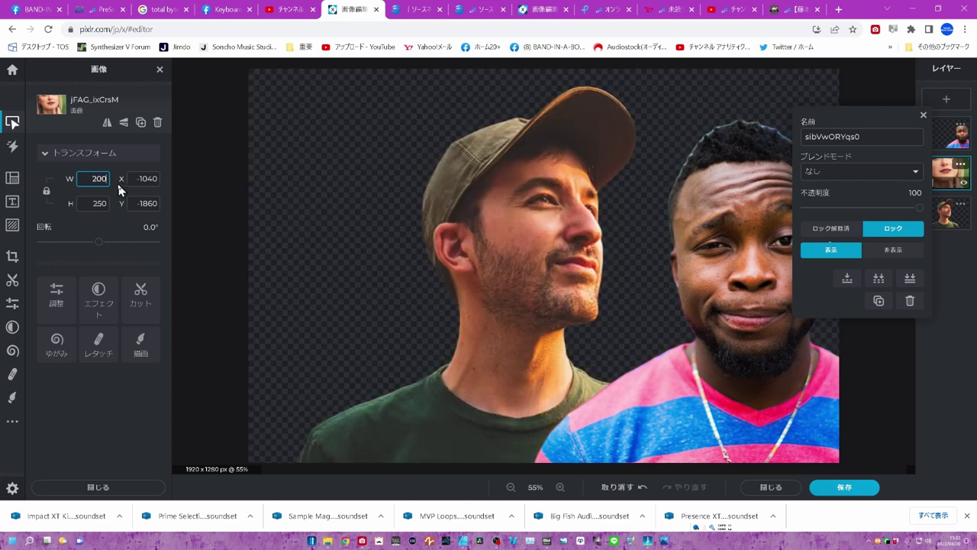
pyautogui.write('0')
pyautogui.moveTo(300, 134)
pyautogui.mouseDown()
pyautogui.moveTo(573, 325)
pyautogui.moveTo(637, 543)
pyautogui.mouseUp()
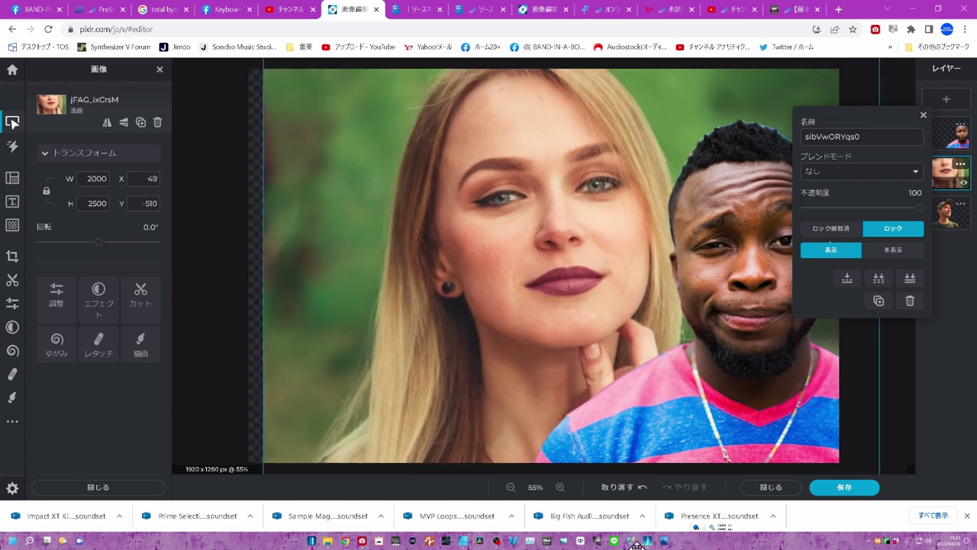
pyautogui.moveTo(638, 543); pyautogui.dragTo(607, 544)
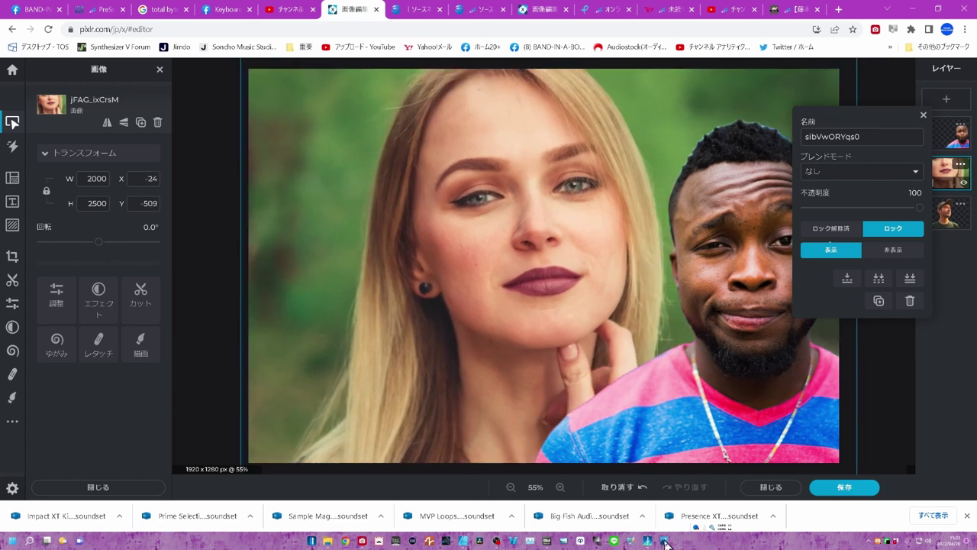
pyautogui.click(845, 334)
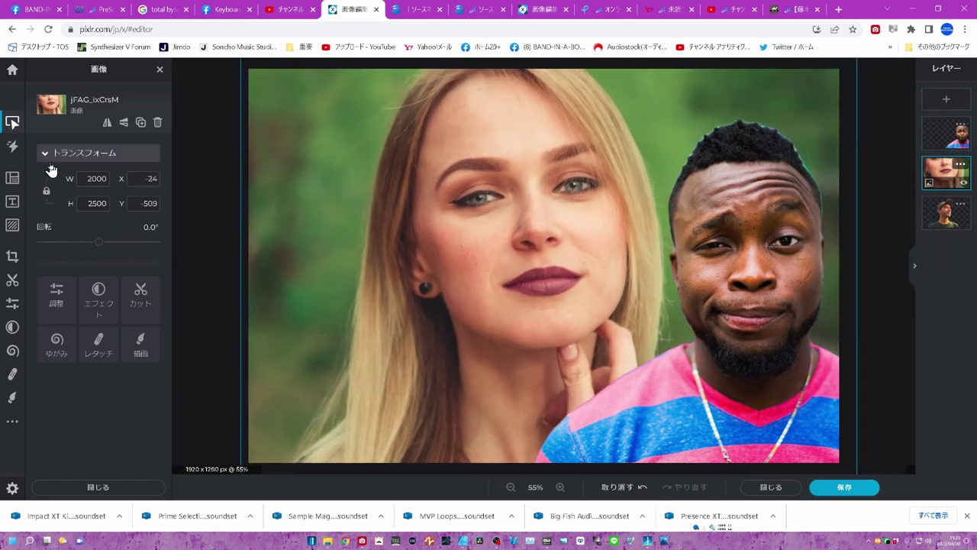
# Step: Cut the woman out of her background with AI Cutout, shift her right, and lock her layer
pyautogui.click(16, 282)
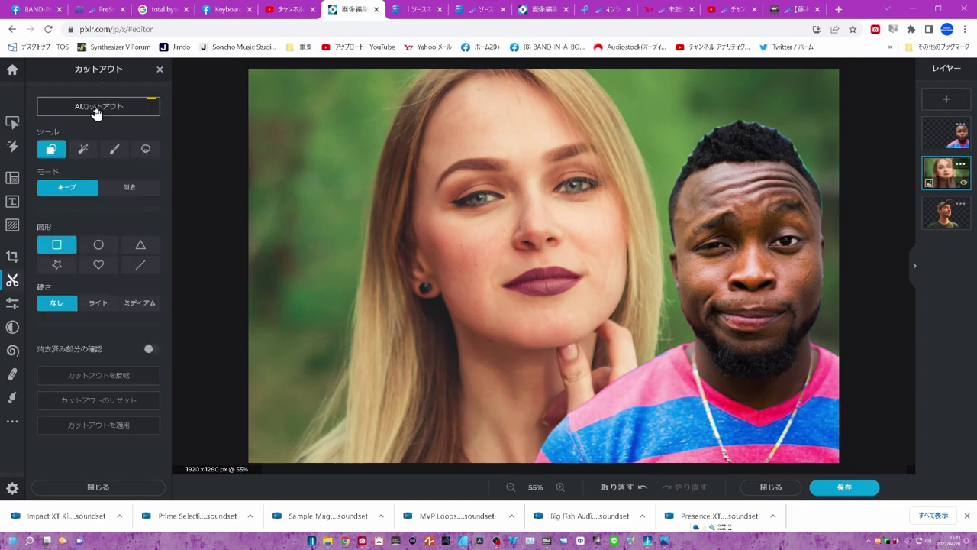
pyautogui.click(95, 107)
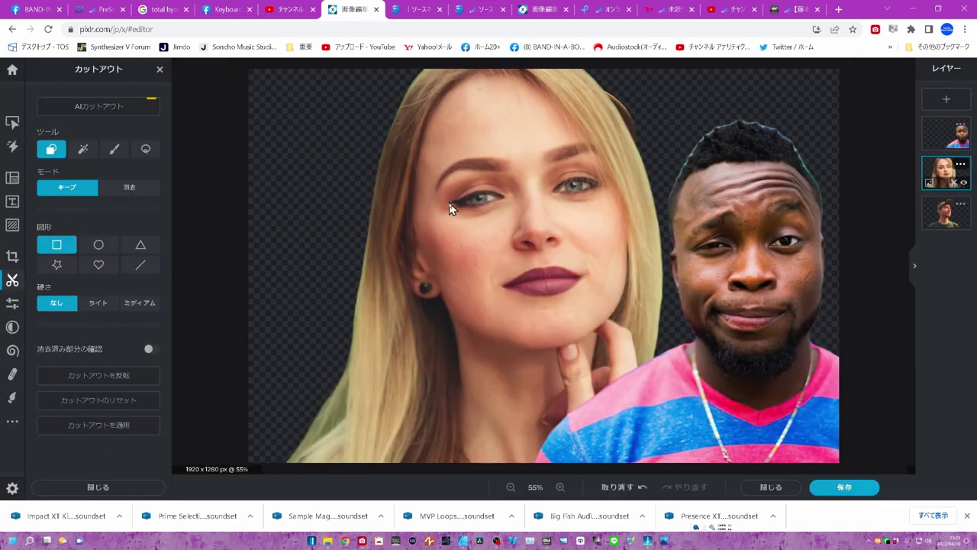
pyautogui.moveTo(449, 202); pyautogui.dragTo(440, 230)
pyautogui.press('v')
pyautogui.moveTo(432, 179)
pyautogui.mouseDown()
pyautogui.moveTo(501, 251)
pyautogui.moveTo(504, 267)
pyautogui.moveTo(549, 213)
pyautogui.moveTo(550, 194)
pyautogui.moveTo(507, 183)
pyautogui.mouseUp()
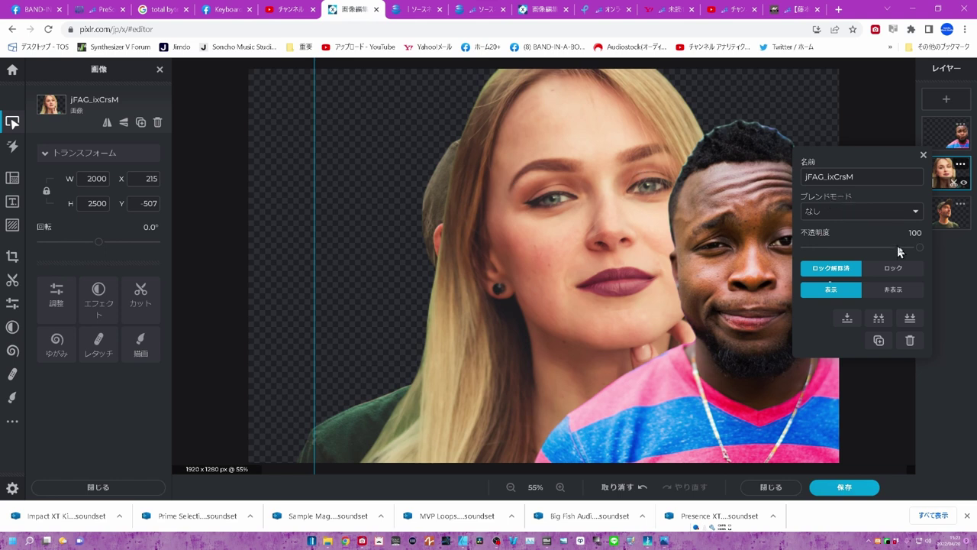
pyautogui.click(893, 268)
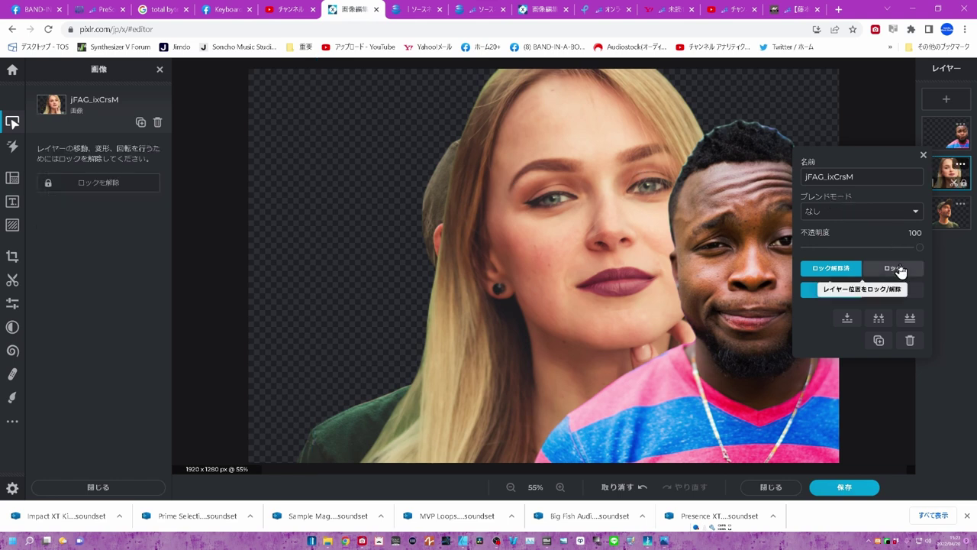
# Step: Unlock the bottom layer and move the cap-wearing man left into view
pyautogui.click(408, 212)
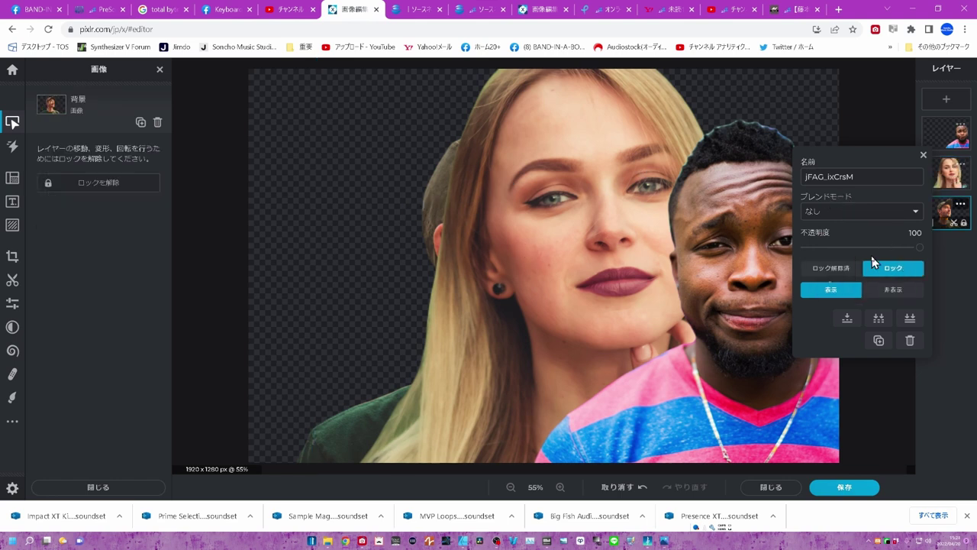
pyautogui.click(831, 268)
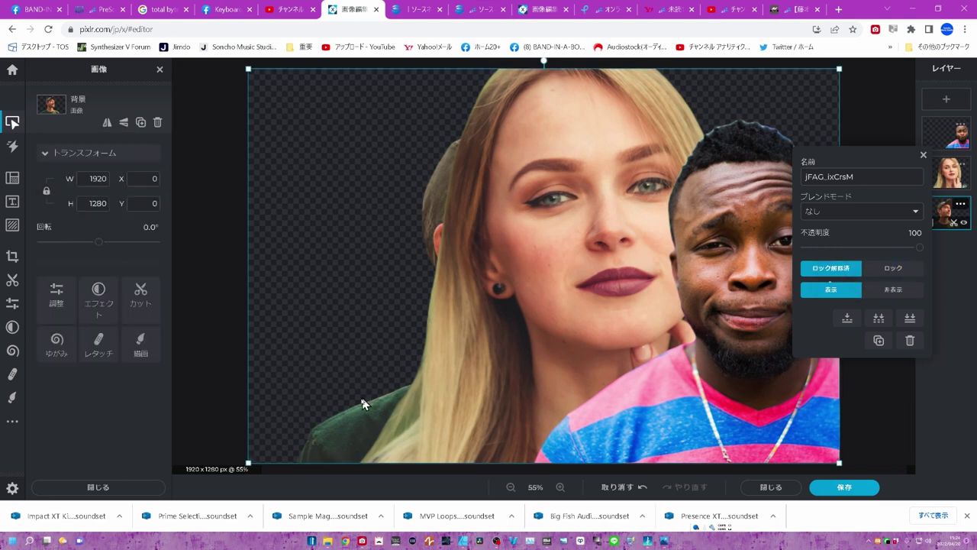
pyautogui.click(10, 123)
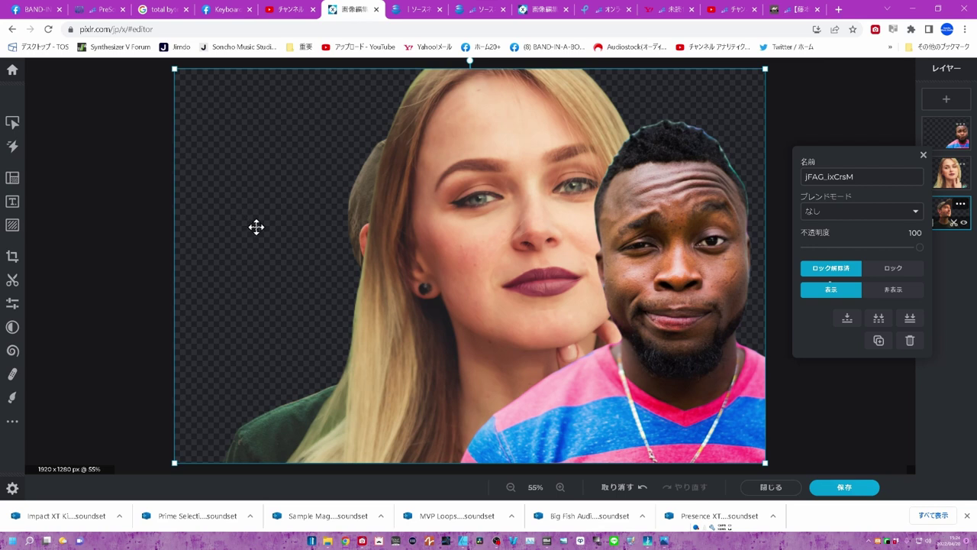
pyautogui.moveTo(256, 226)
pyautogui.mouseDown()
pyautogui.moveTo(128, 248)
pyautogui.moveTo(57, 298)
pyautogui.mouseUp()
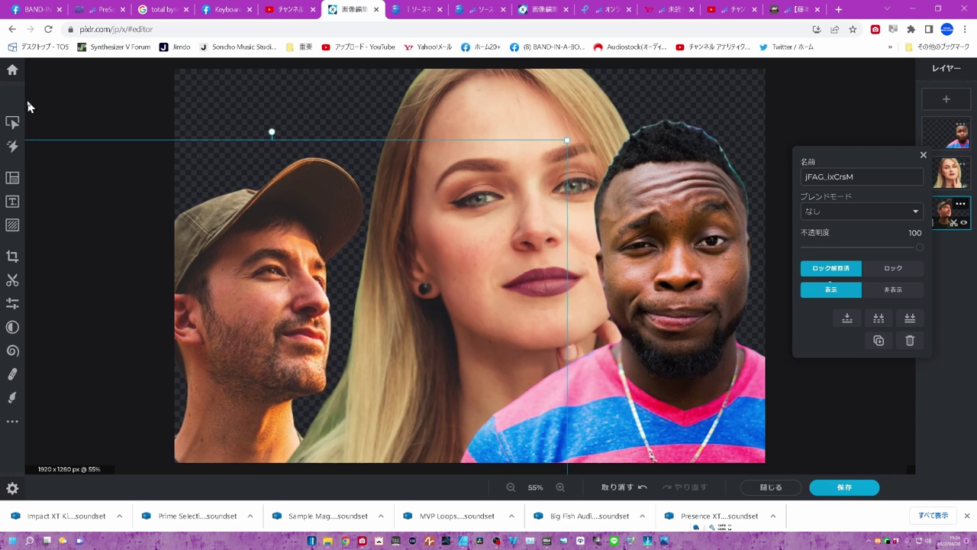
pyautogui.click(14, 80)
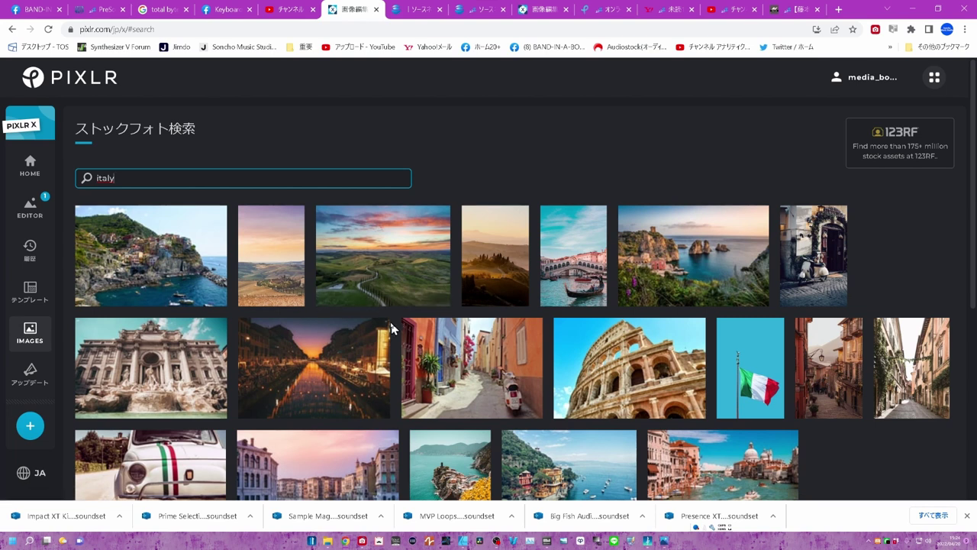
# Step: Add the Venice canal photo from the stock results to the composite as a new layer
pyautogui.scroll(-2, 391, 325)
pyautogui.moveTo(317, 293)
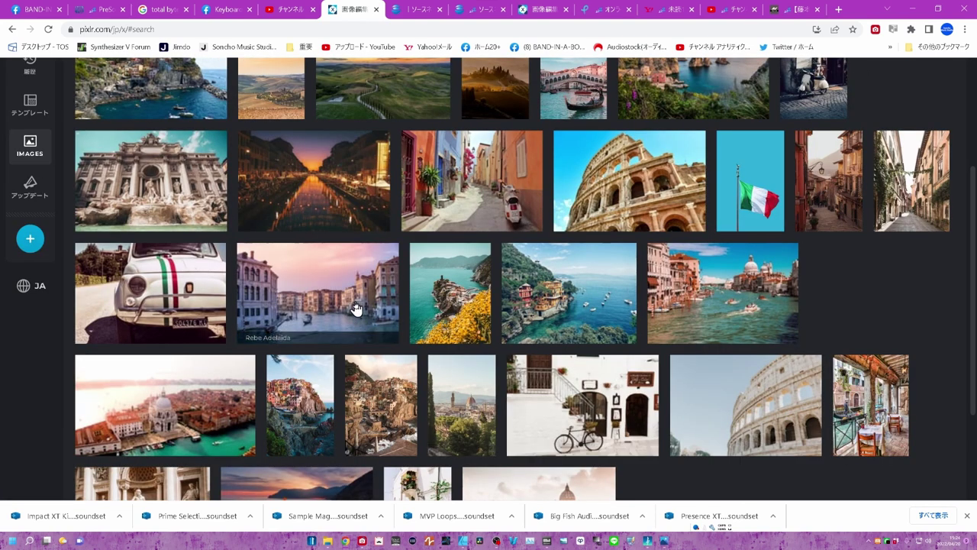
pyautogui.click(327, 296)
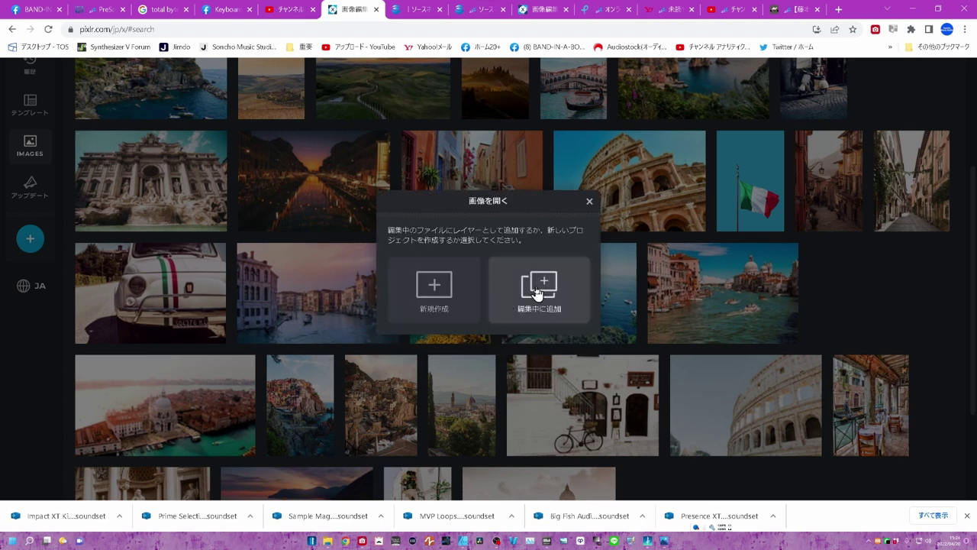
pyautogui.click(539, 291)
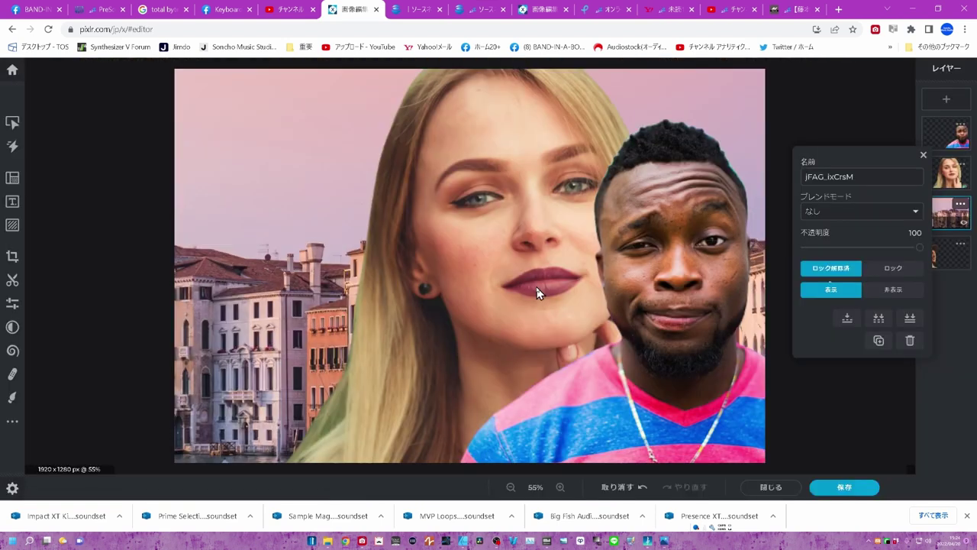
# Step: Move the Venice layer to the bottom of the stack and shift it up-left on the canvas
pyautogui.click(923, 155)
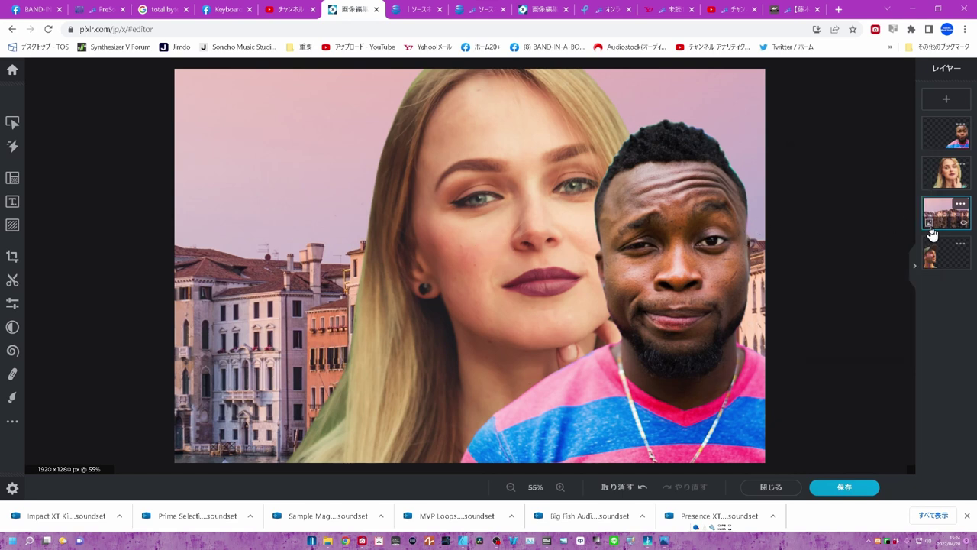
pyautogui.moveTo(942, 215); pyautogui.dragTo(947, 259)
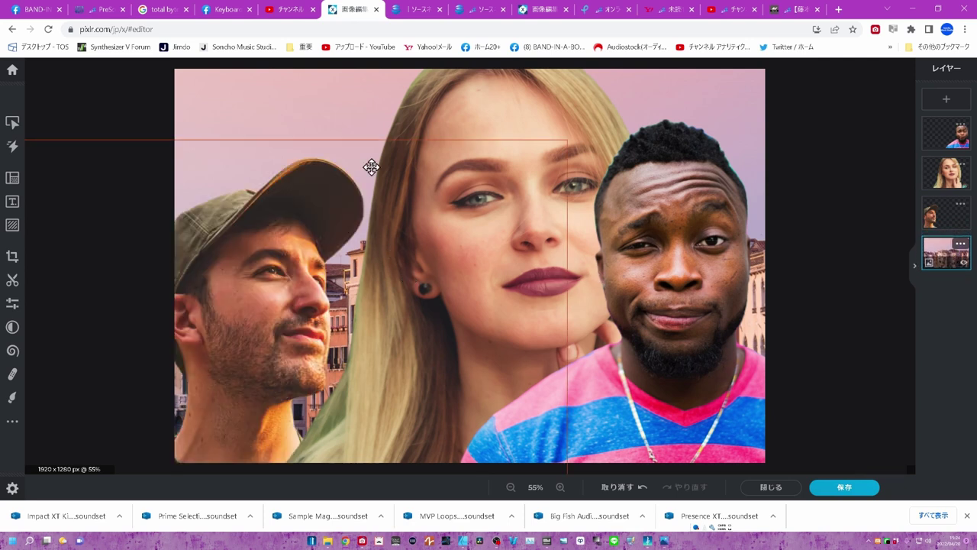
pyautogui.moveTo(316, 118); pyautogui.dragTo(300, 21)
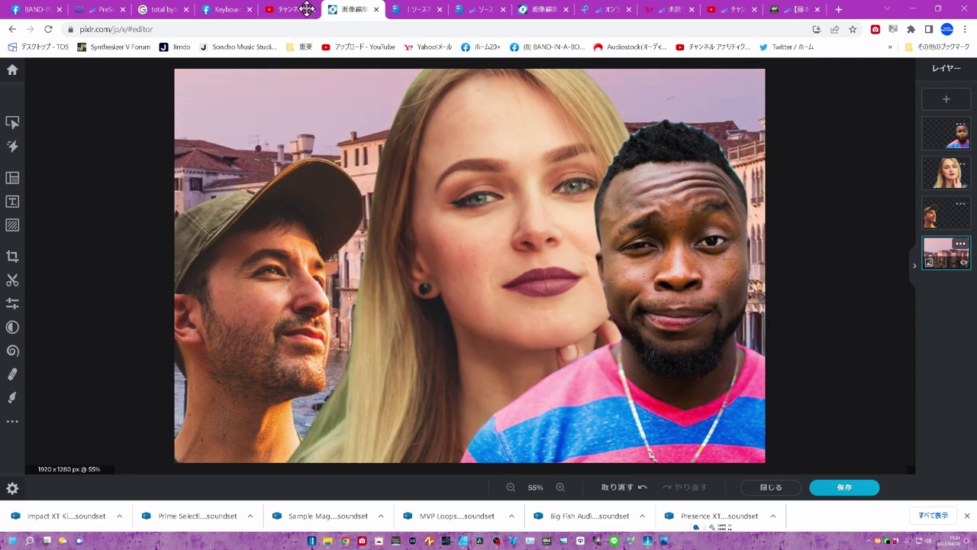
pyautogui.moveTo(300, 21); pyautogui.dragTo(305, 4)
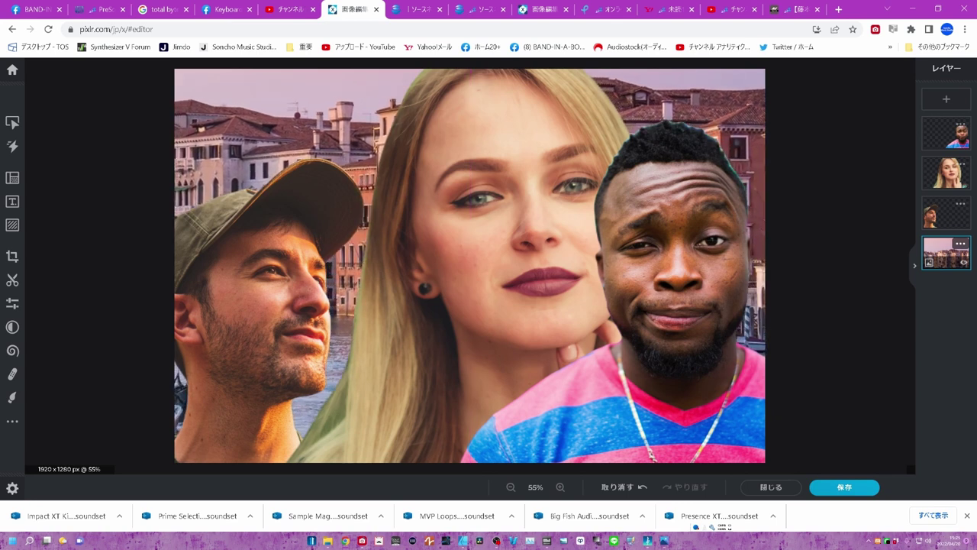
pyautogui.moveTo(156, 257); pyautogui.dragTo(108, 333)
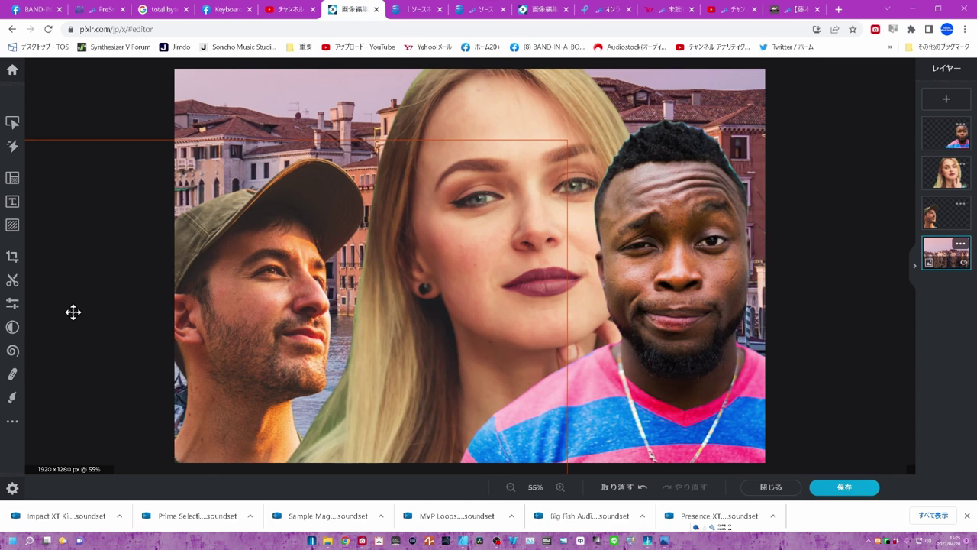
pyautogui.click(12, 202)
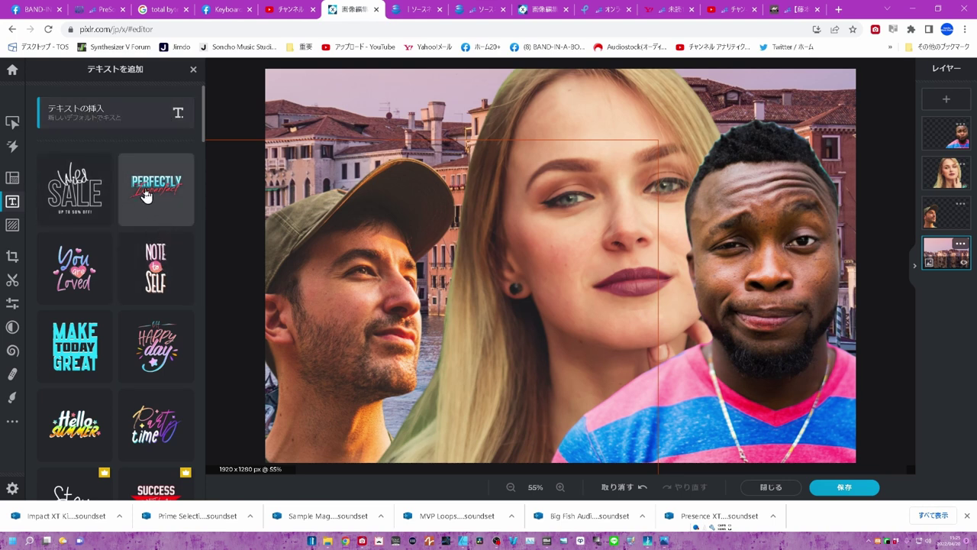
# Step: Scroll the Text panel's sticker list and add the SEE THE GOOD sticker to the canvas
pyautogui.scroll(-5, 145, 198)
pyautogui.scroll(-4, 149, 385)
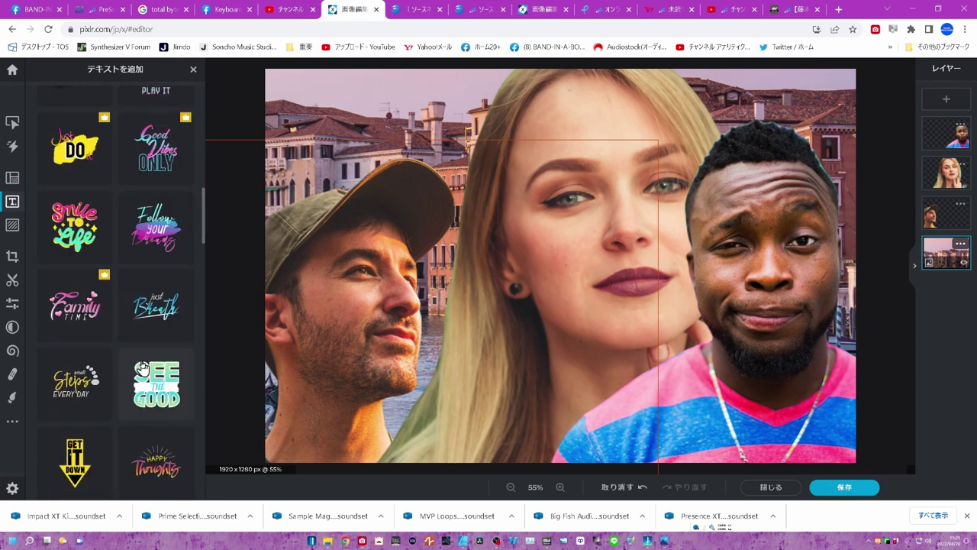
pyautogui.scroll(-4, 145, 374)
pyautogui.scroll(-4, 140, 364)
pyautogui.scroll(-2, 140, 364)
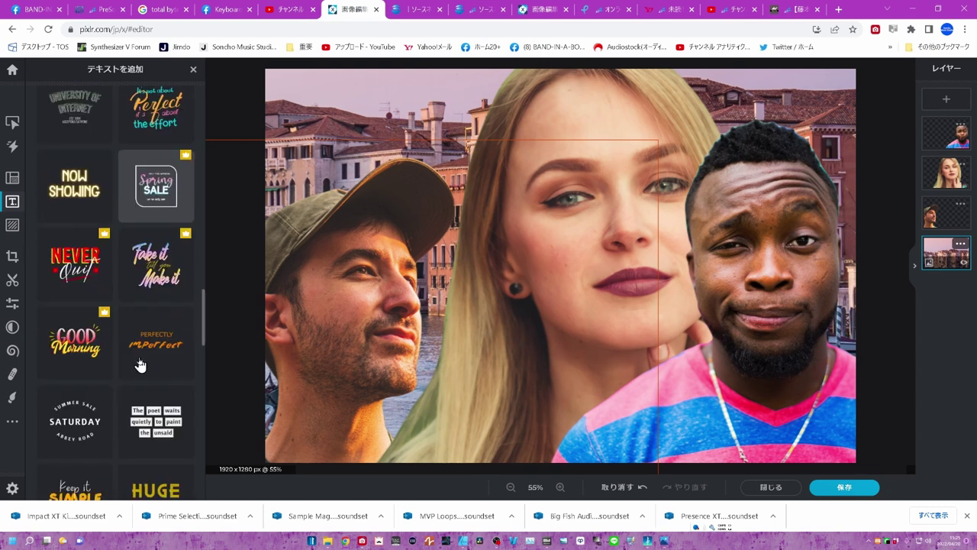
pyautogui.scroll(-3, 105, 338)
pyautogui.scroll(-2, 127, 338)
pyautogui.scroll(-3, 125, 338)
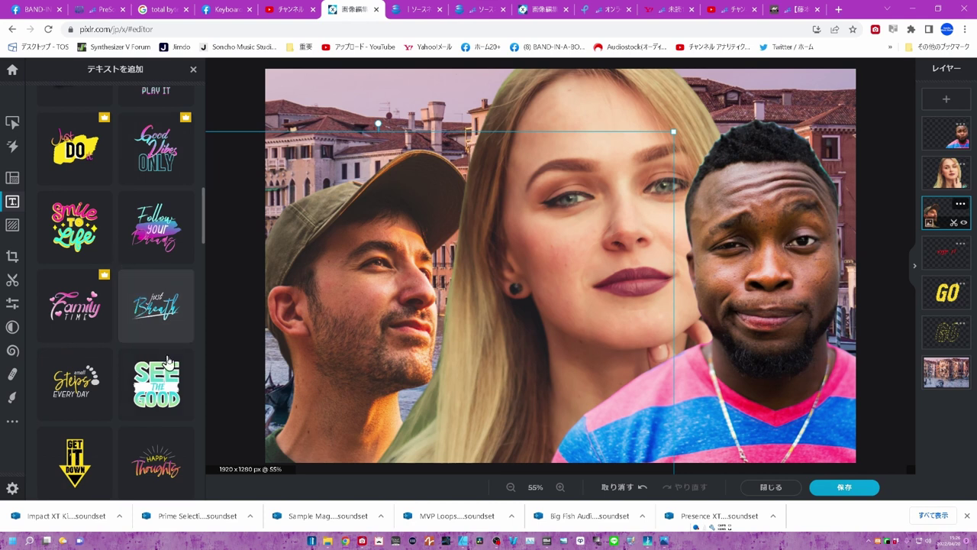
pyautogui.click(164, 378)
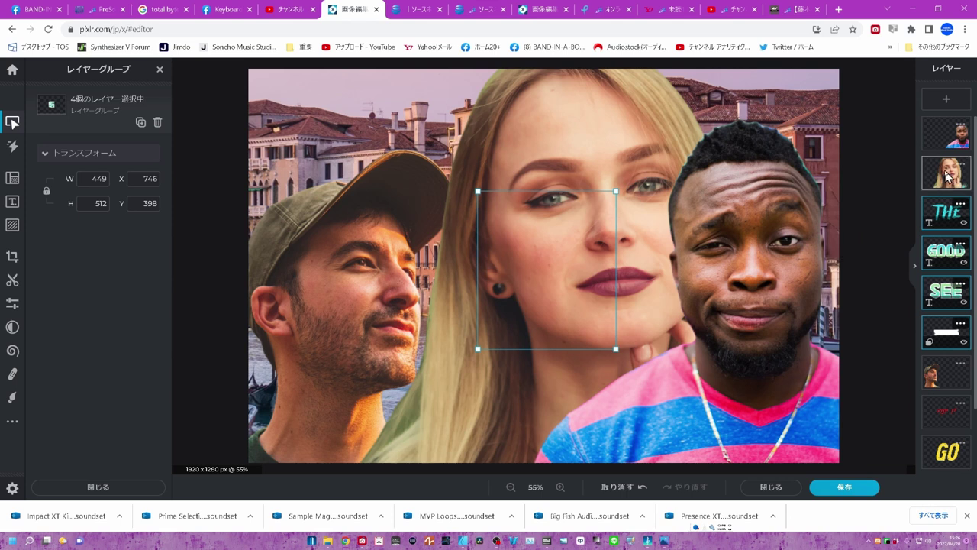
# Step: Drop the woman's layer beneath the sticker layers, nudge the SEE word, and keep her position locked
pyautogui.moveTo(947, 176); pyautogui.dragTo(948, 329)
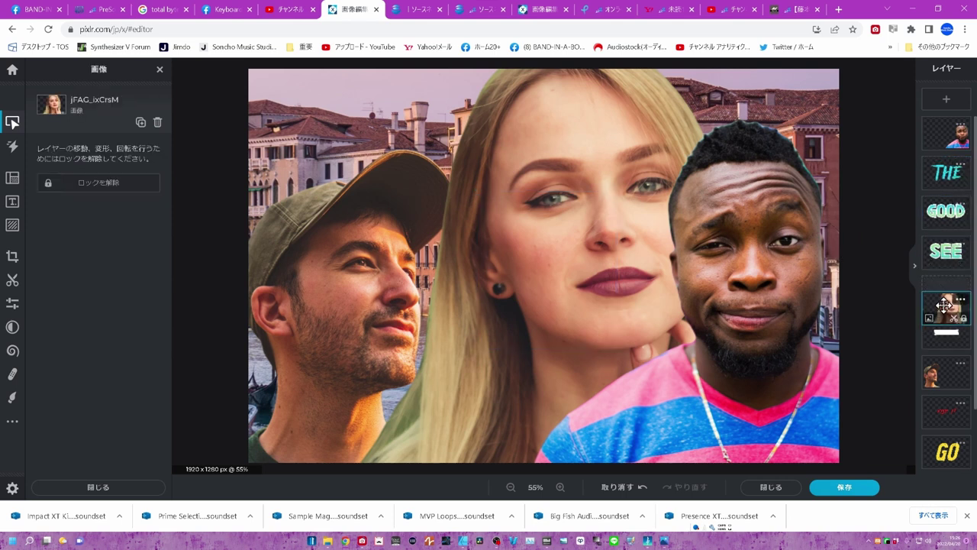
pyautogui.moveTo(949, 329); pyautogui.dragTo(952, 347)
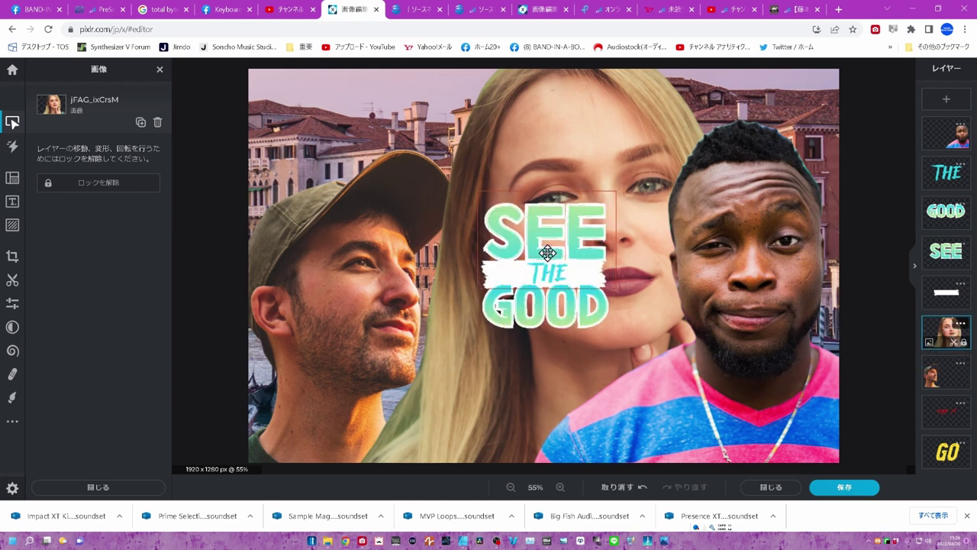
pyautogui.moveTo(547, 251)
pyautogui.mouseDown()
pyautogui.moveTo(446, 273)
pyautogui.moveTo(557, 247)
pyautogui.mouseUp()
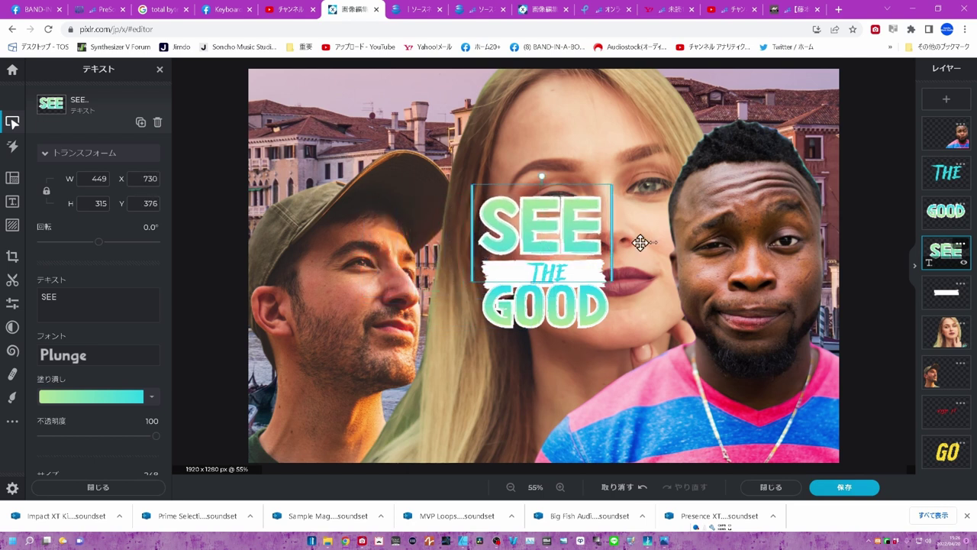
pyautogui.click(943, 328)
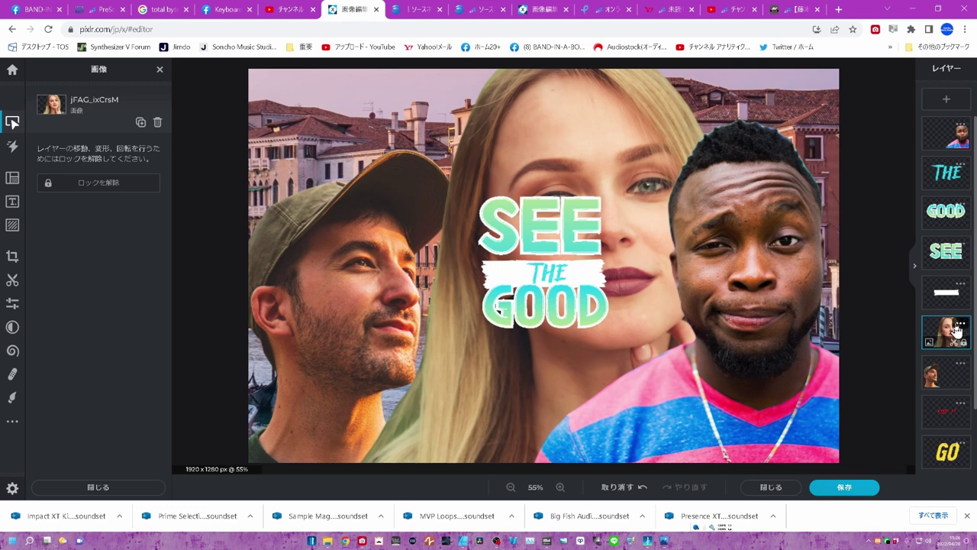
pyautogui.click(959, 324)
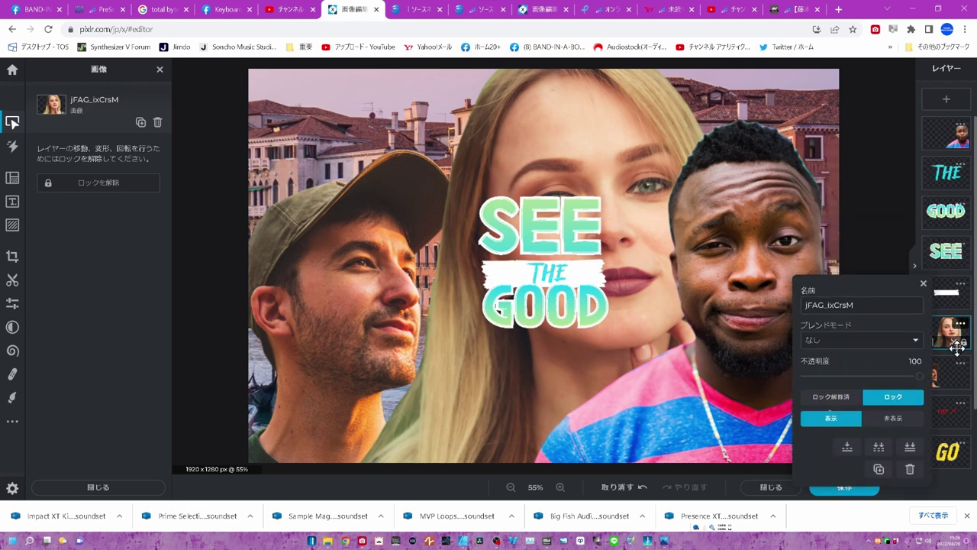
pyautogui.click(895, 398)
pyautogui.click(893, 397)
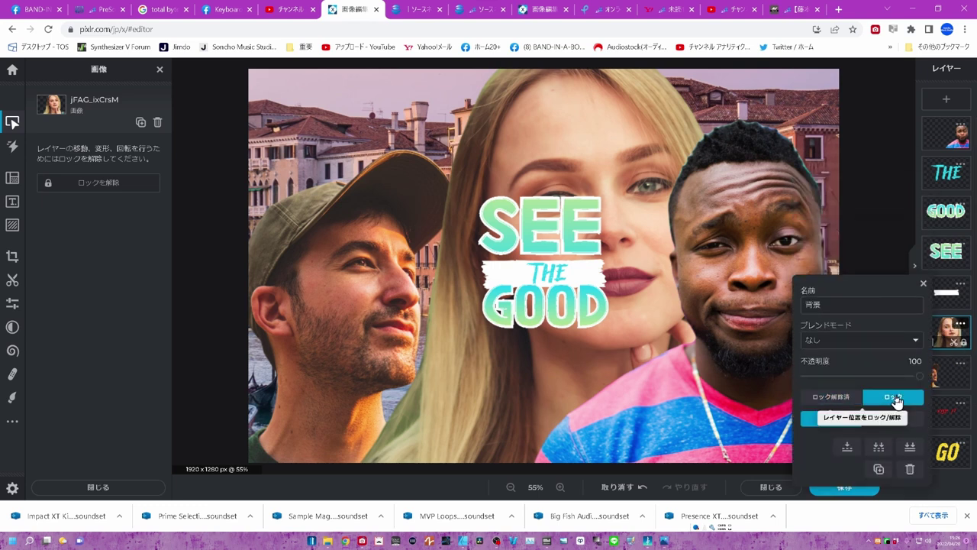
# Step: Nudge the cap-wearing man's layer slightly right and lock it in place
pyautogui.click(371, 323)
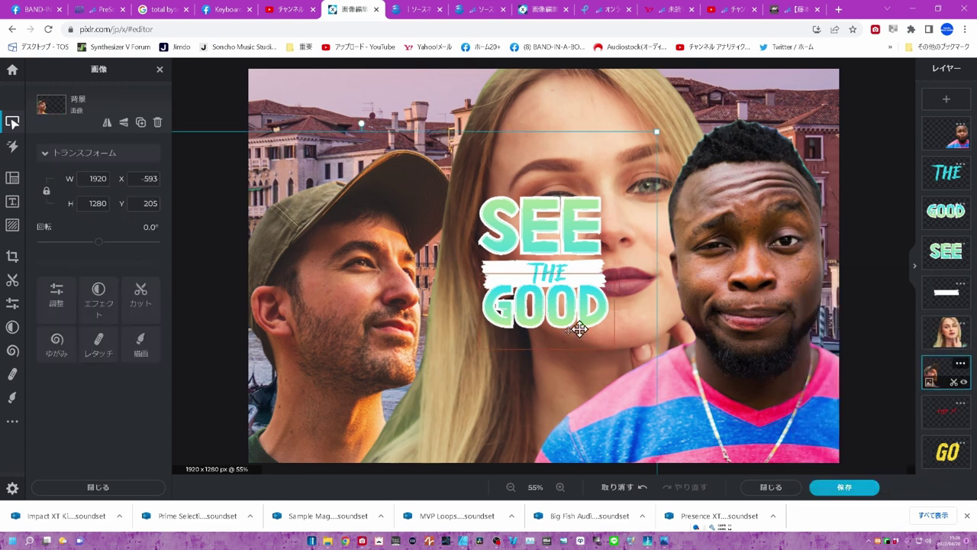
pyautogui.moveTo(370, 333)
pyautogui.mouseDown()
pyautogui.moveTo(390, 336)
pyautogui.moveTo(374, 333)
pyautogui.mouseUp()
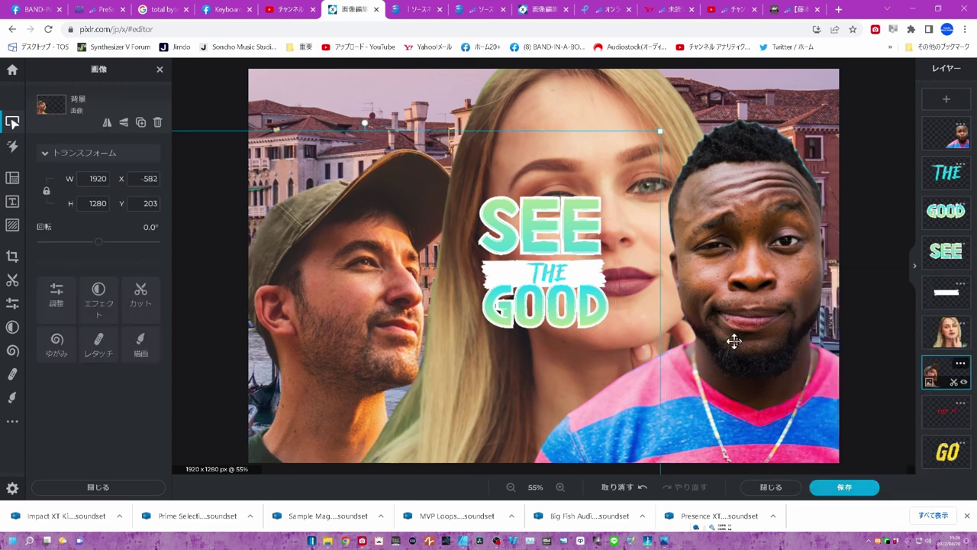
pyautogui.click(961, 364)
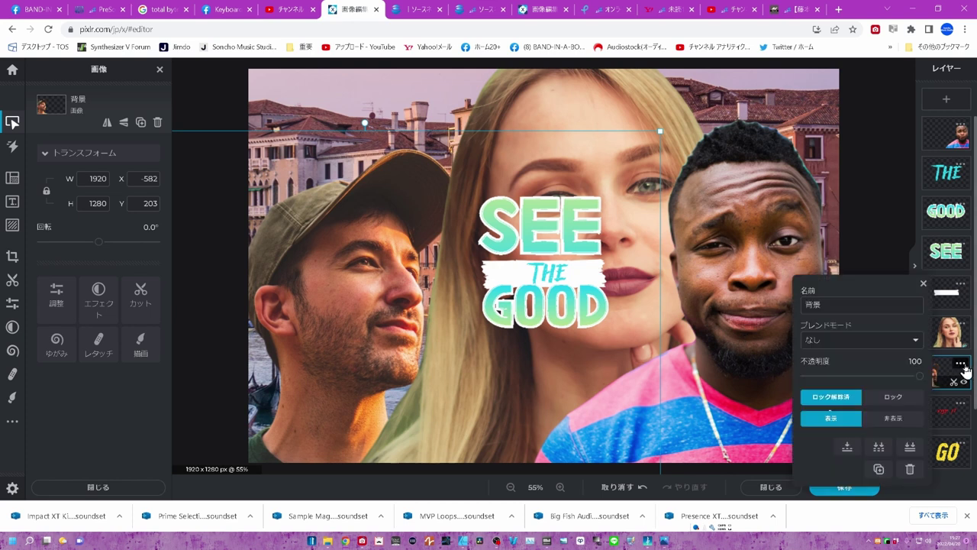
pyautogui.click(901, 396)
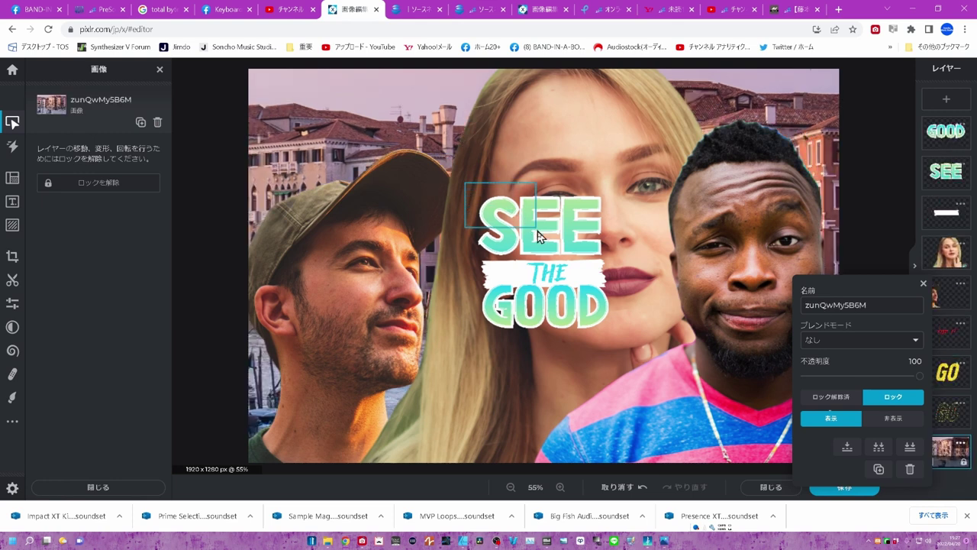
# Step: Move the whole SEE THE GOOD sticker down-left and shrink it to 324 x 403 at X 580, Y 810
pyautogui.moveTo(460, 149); pyautogui.dragTo(666, 400)
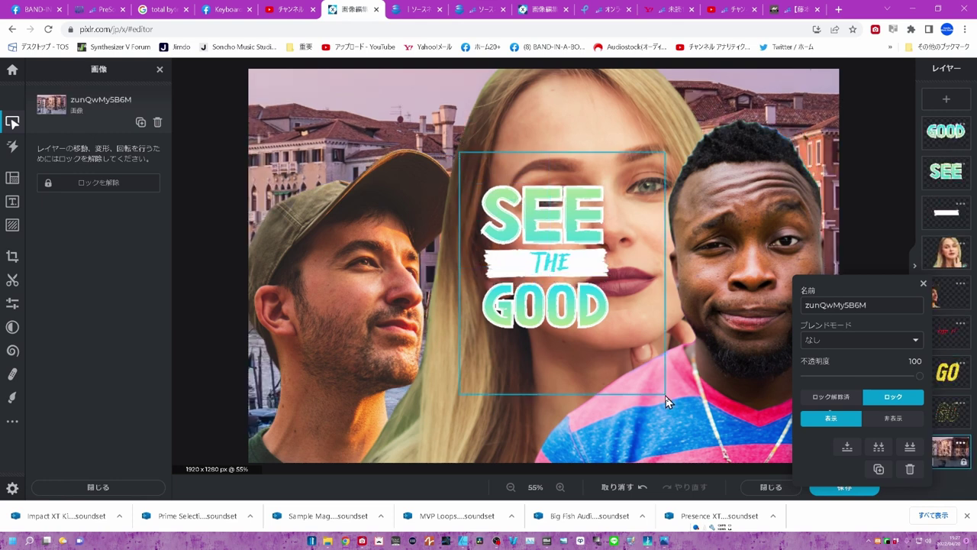
pyautogui.moveTo(557, 315)
pyautogui.mouseDown()
pyautogui.moveTo(526, 415)
pyautogui.moveTo(510, 408)
pyautogui.mouseUp()
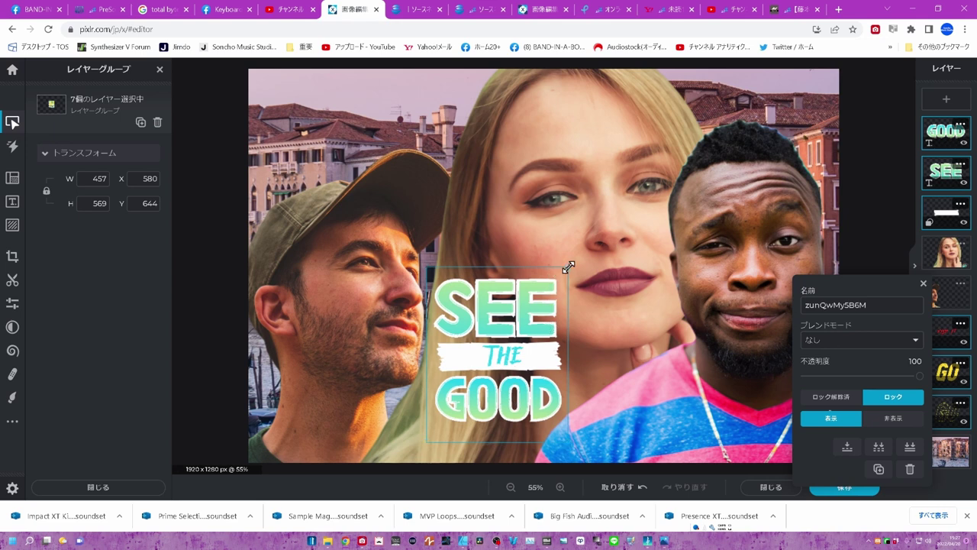
pyautogui.moveTo(568, 267); pyautogui.dragTo(527, 347)
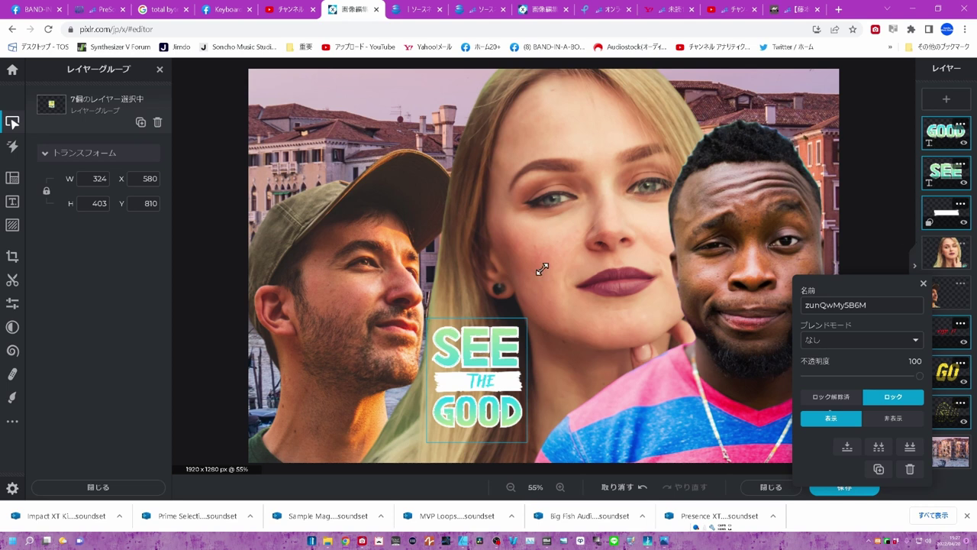
pyautogui.click(655, 318)
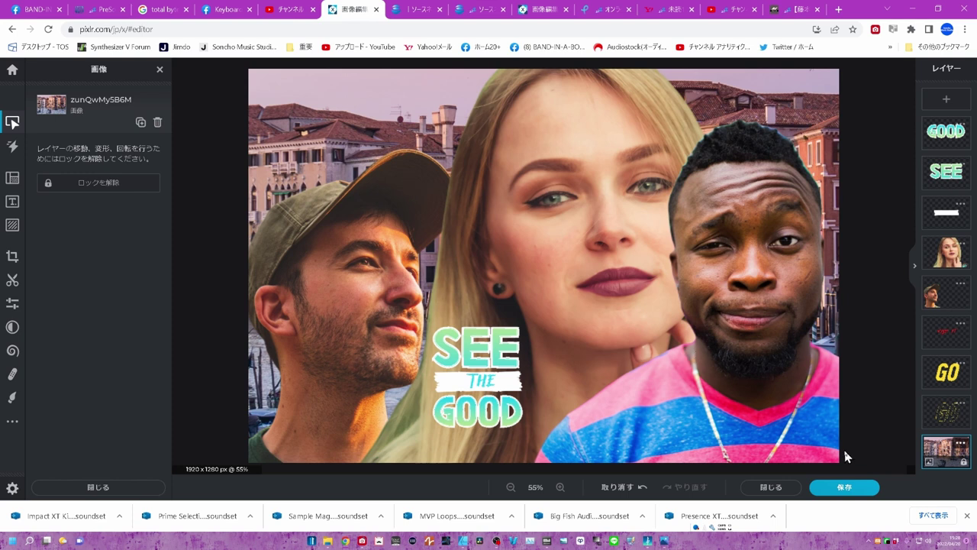
# Step: Set the Color adjustments to vibrance 55, saturation -30, temperature 56 and tint 46
pyautogui.click(12, 303)
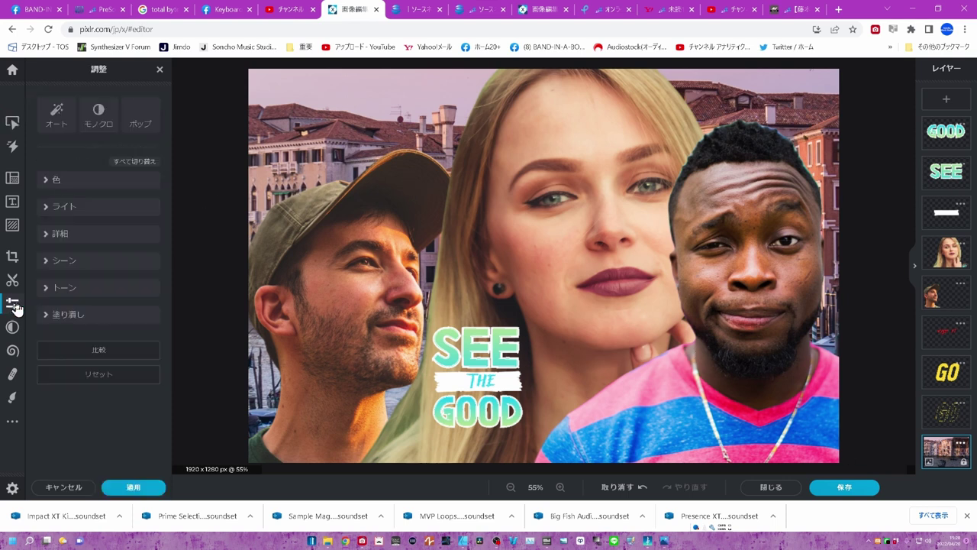
pyautogui.click(46, 183)
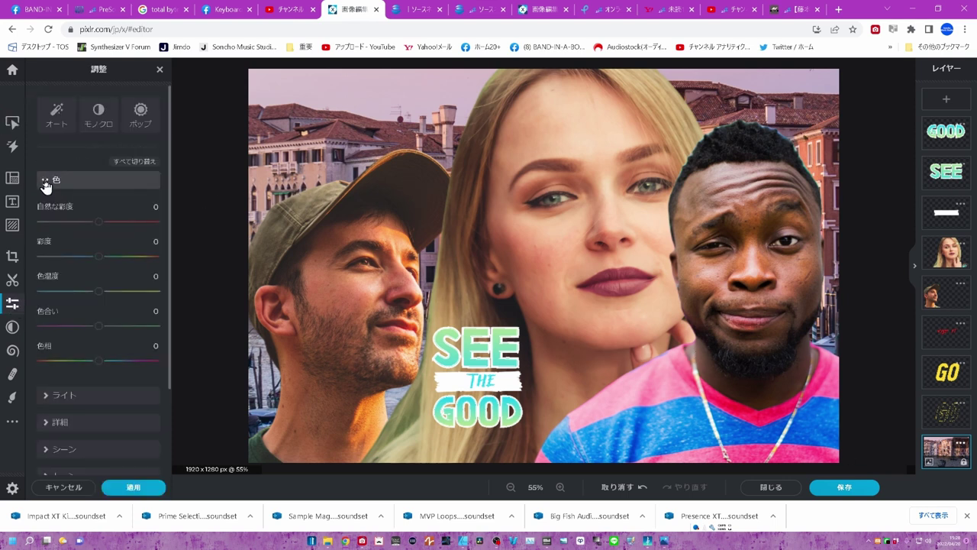
pyautogui.click(100, 224)
pyautogui.moveTo(100, 225); pyautogui.dragTo(131, 221)
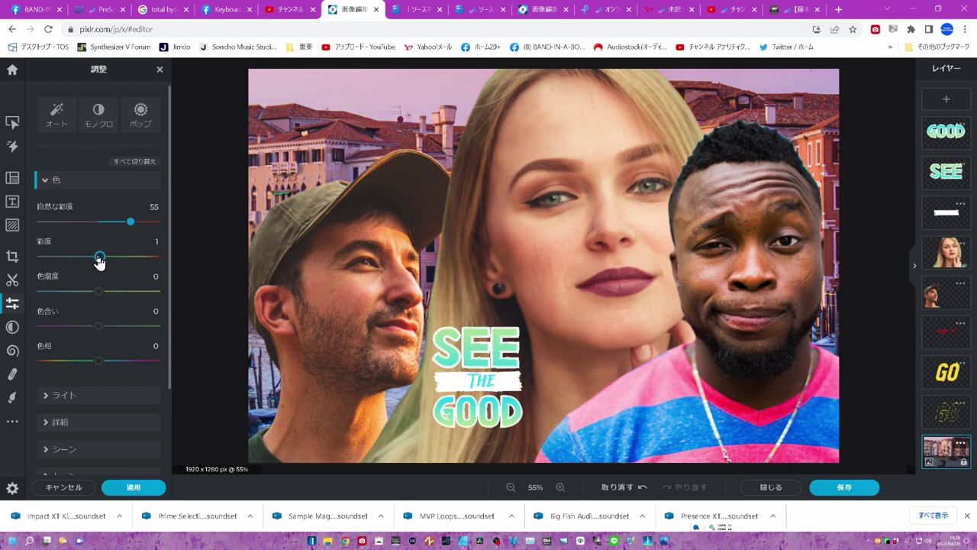
pyautogui.moveTo(103, 262); pyautogui.dragTo(83, 260)
pyautogui.click(99, 291)
pyautogui.moveTo(124, 302); pyautogui.dragTo(132, 303)
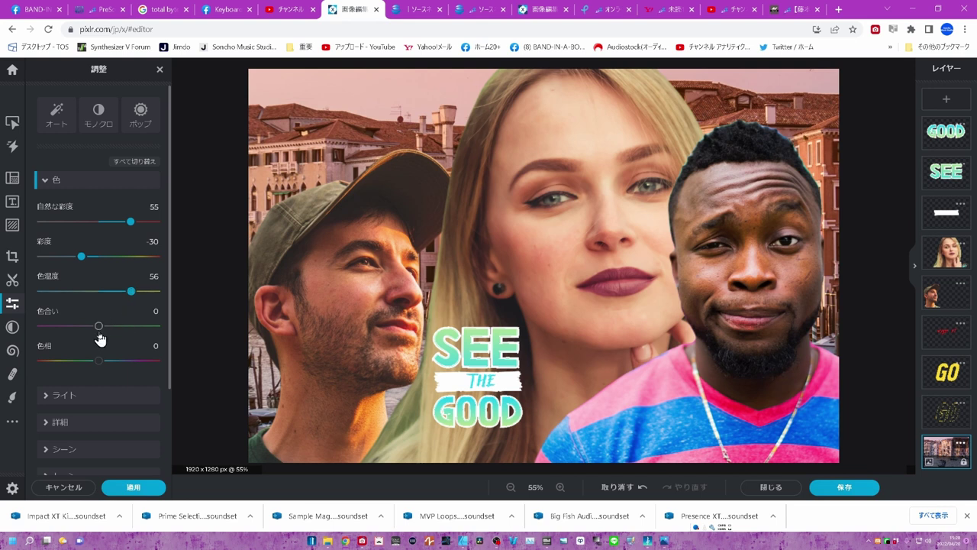
pyautogui.moveTo(98, 329)
pyautogui.mouseDown()
pyautogui.moveTo(77, 330)
pyautogui.moveTo(127, 337)
pyautogui.mouseUp()
pyautogui.scroll(-2, 106, 378)
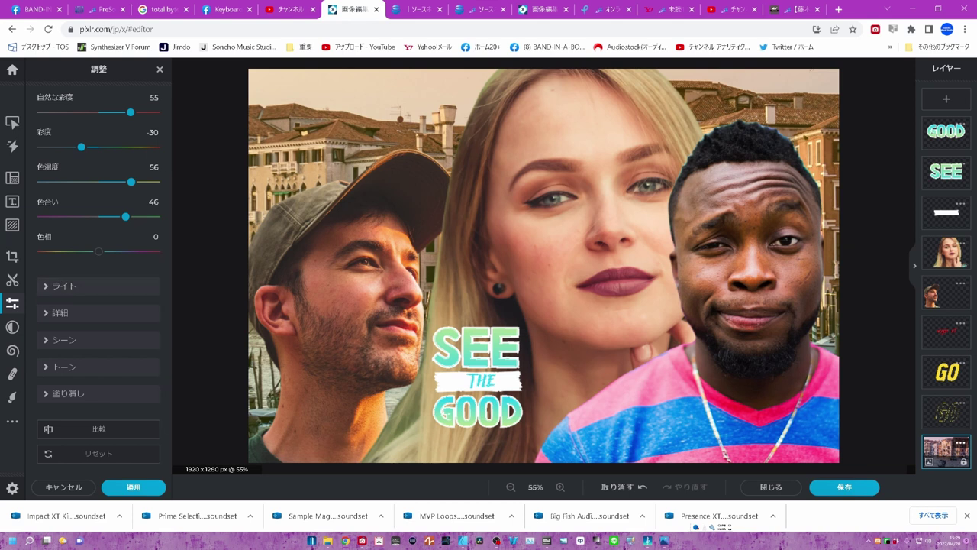
# Step: Leave the editor for the stock photo search and browse the forest results
pyautogui.click(12, 70)
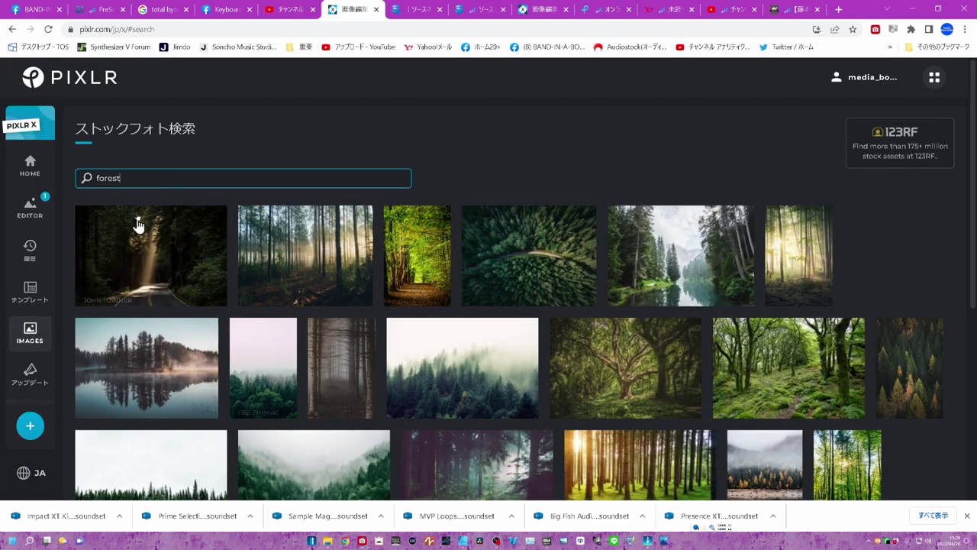
pyautogui.scroll(-4, 365, 309)
pyautogui.scroll(2, 365, 309)
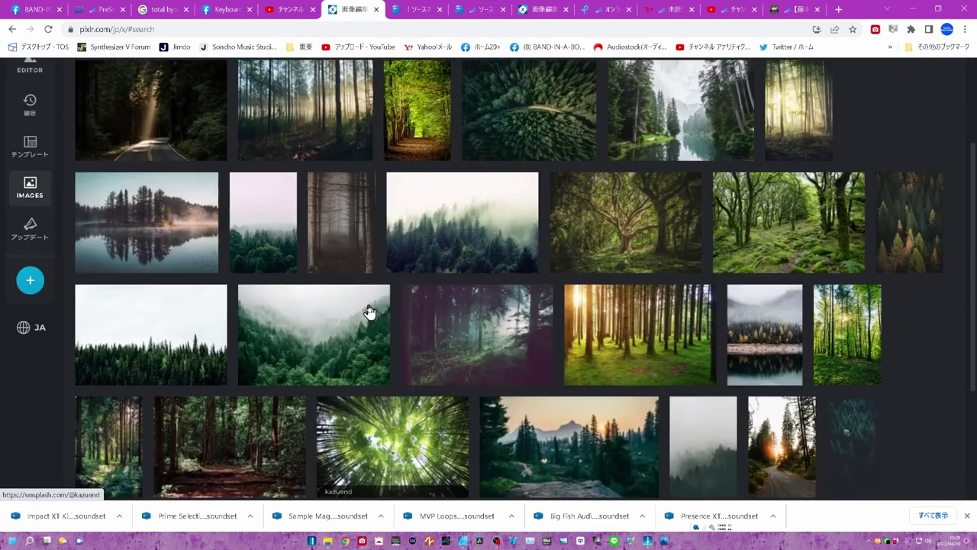
pyautogui.scroll(2, 364, 311)
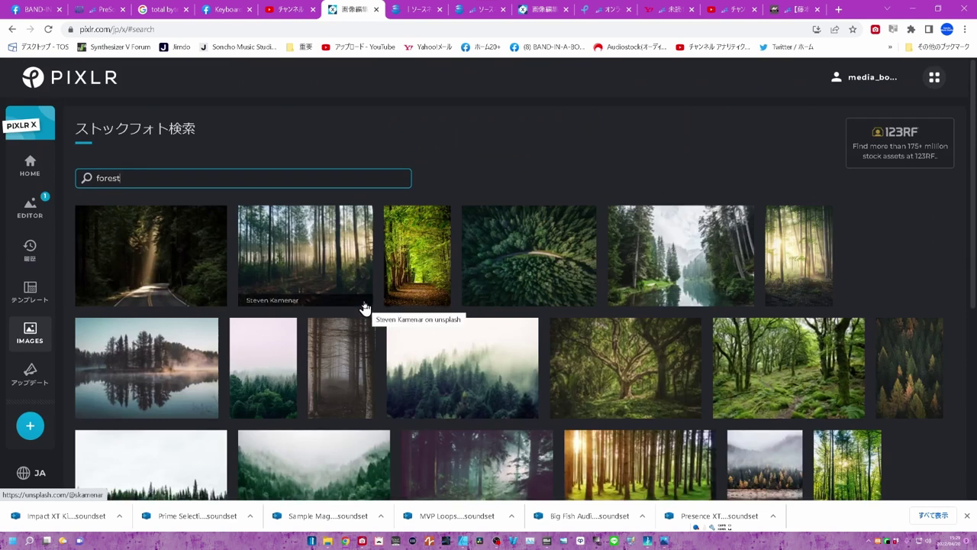